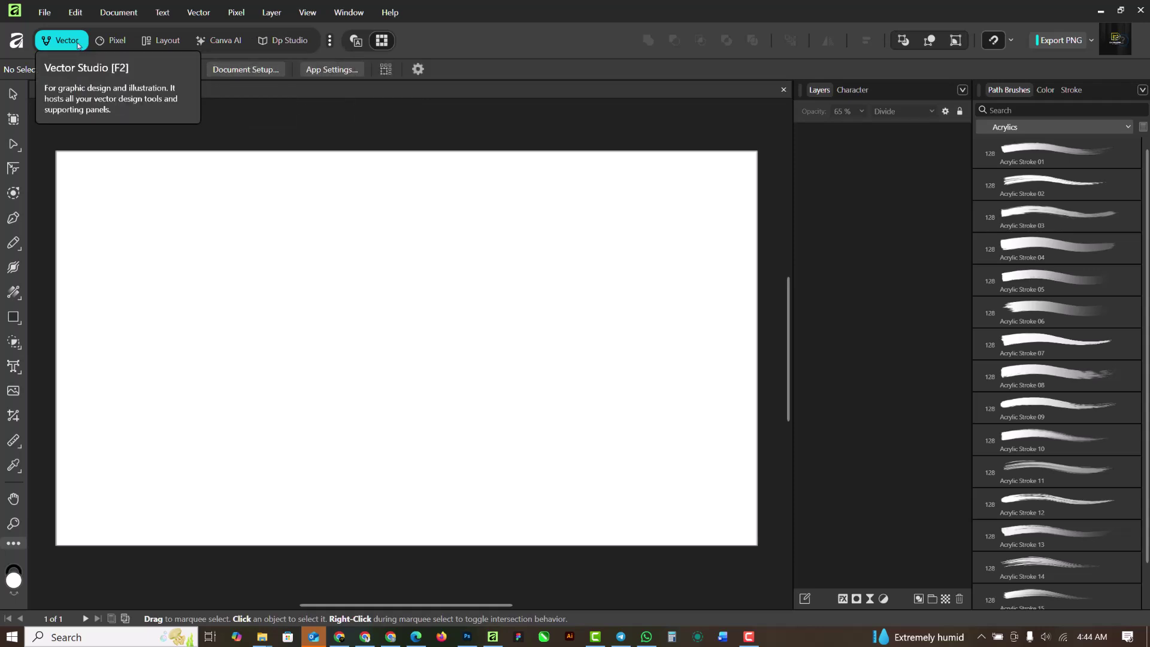
Open the studio manager and cycle through the Pixel, Layout and Vector studios.
{"action": "left_click", "coordinate": [329, 43]}
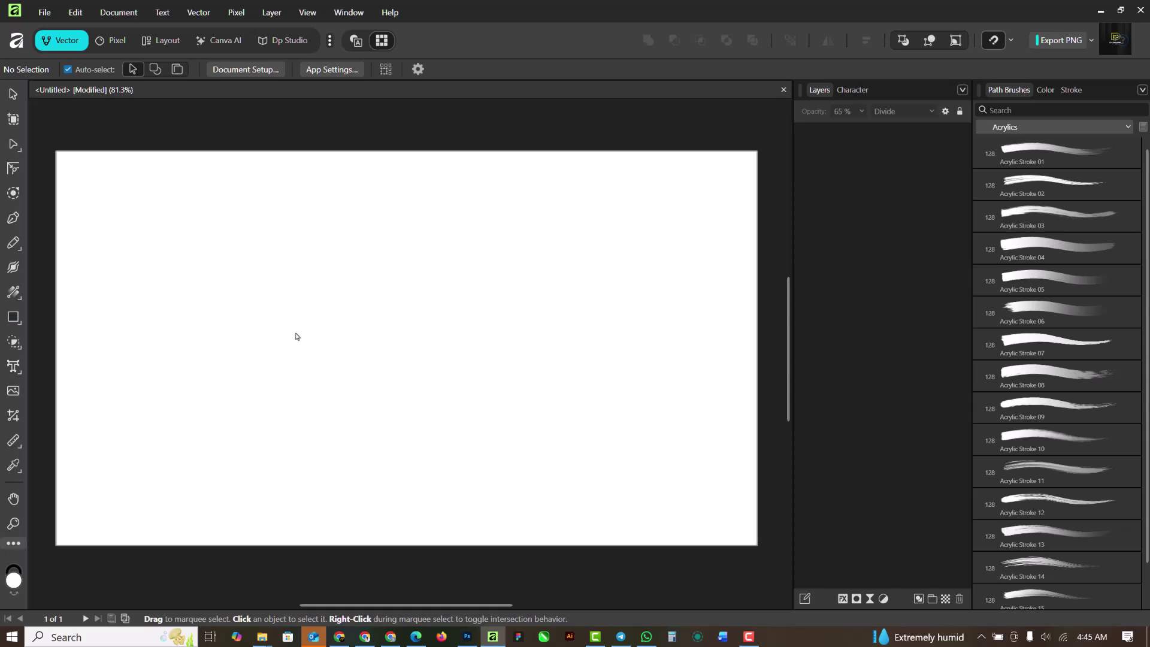
{"action": "left_click", "coordinate": [111, 43]}
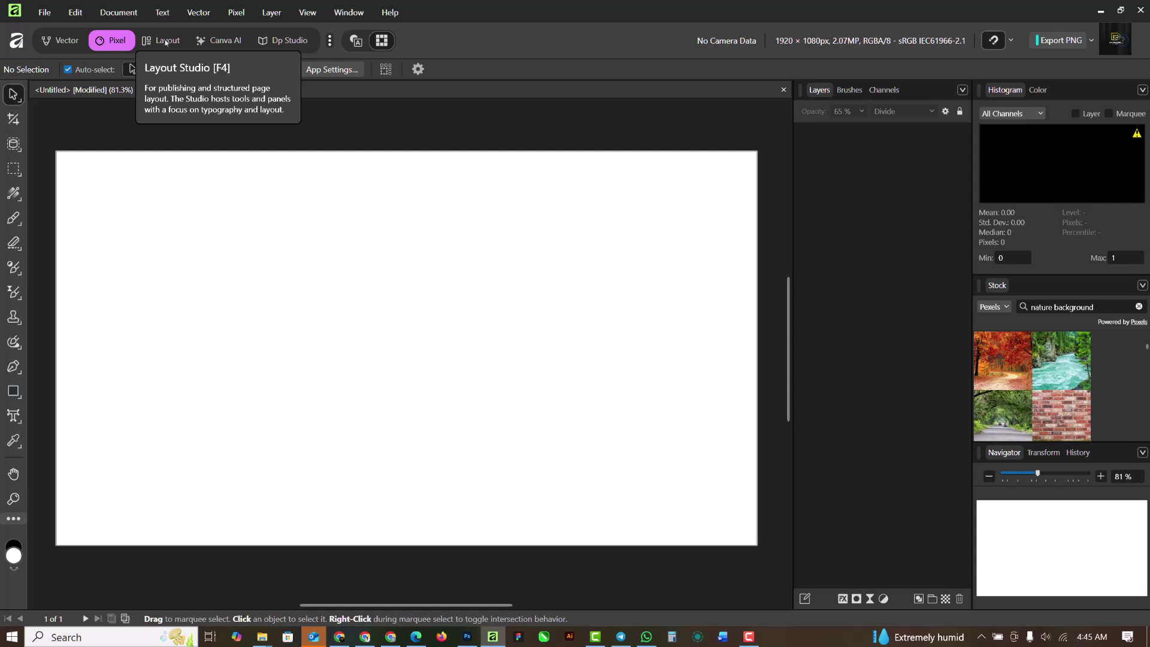
{"action": "left_click", "coordinate": [166, 42]}
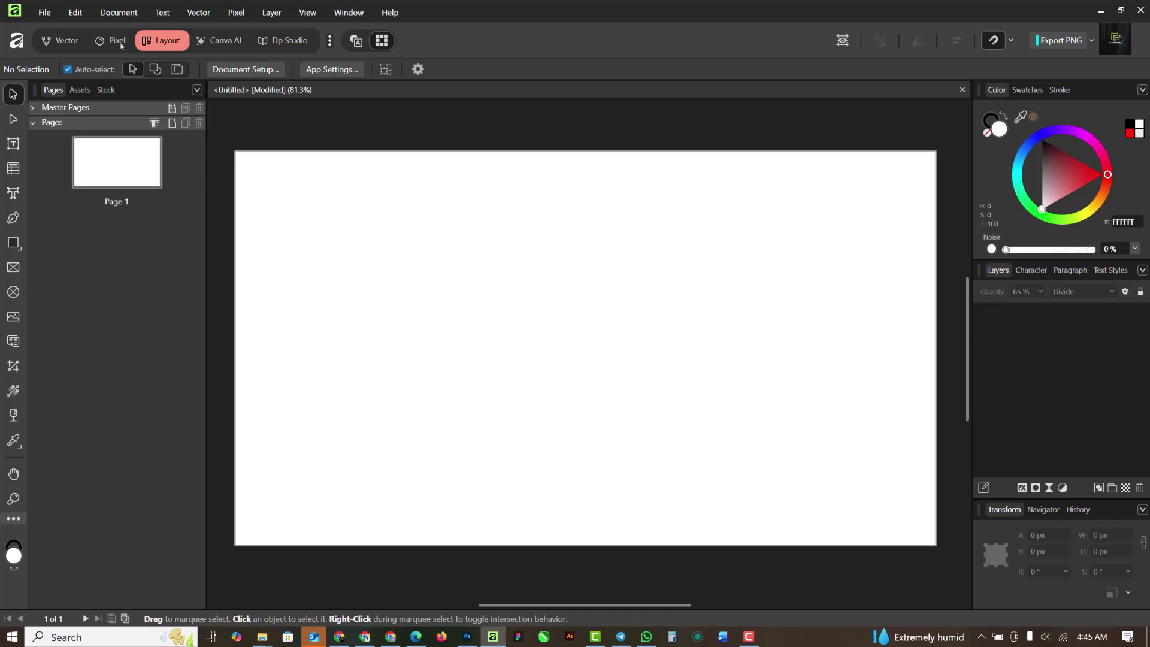
{"action": "left_click", "coordinate": [67, 42]}
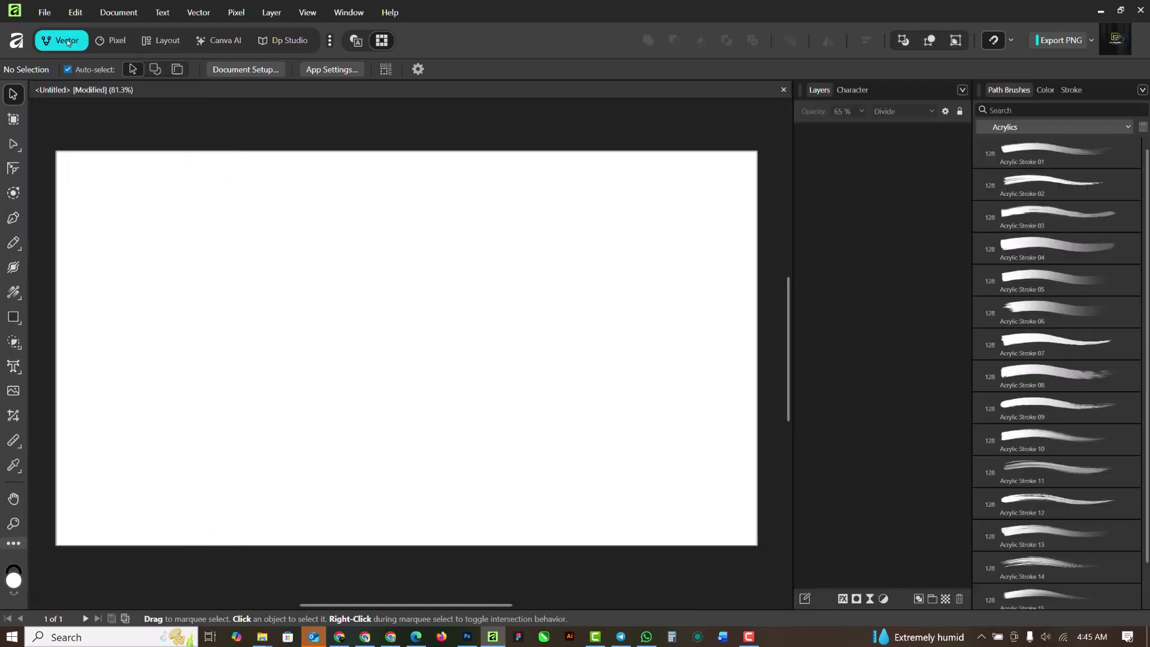
{"action": "left_click", "coordinate": [112, 41]}
{"action": "left_click", "coordinate": [161, 40]}
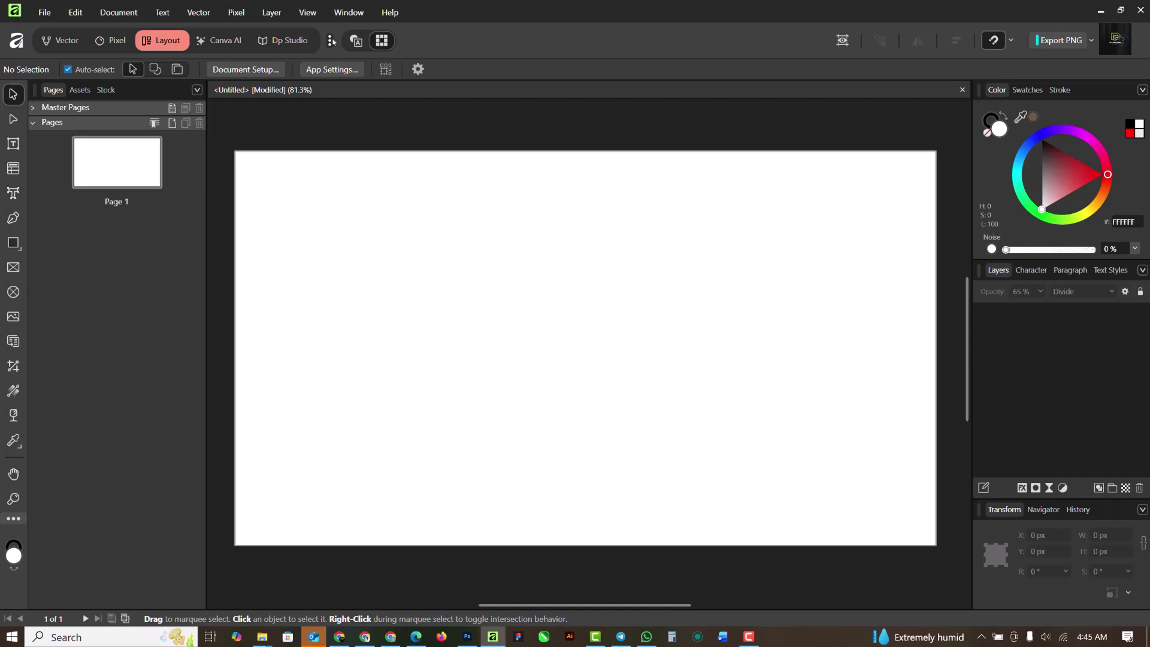
Check the studio list with its toggles, return to Vector, then settle on the Pixel studio.
{"action": "left_click", "coordinate": [332, 40]}
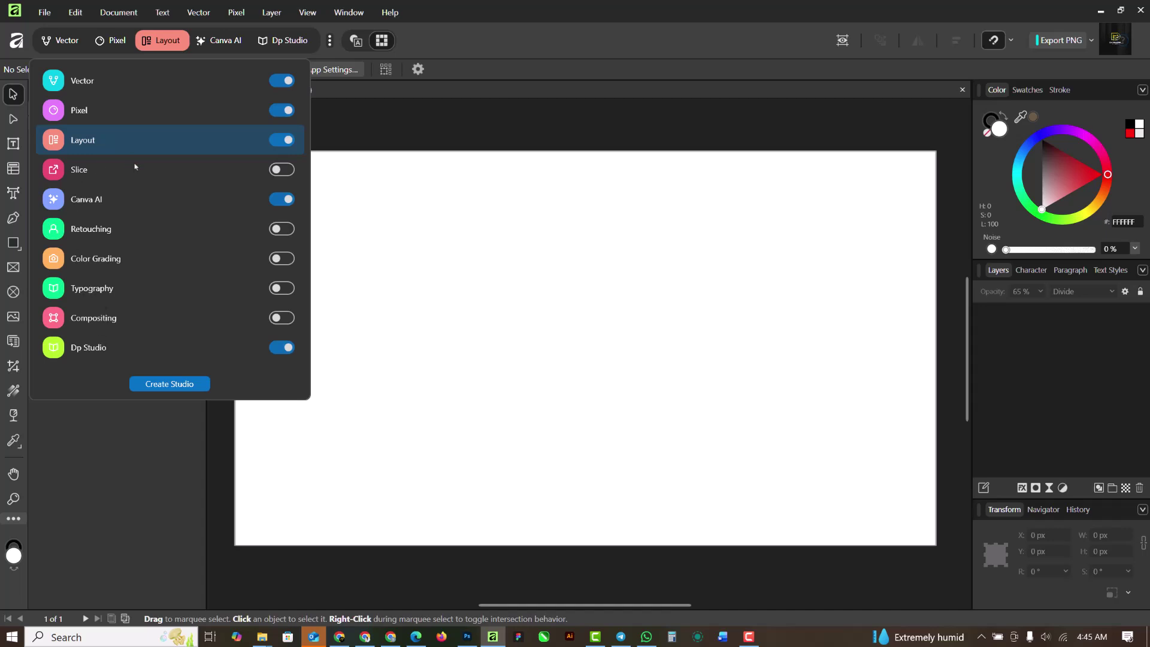
{"action": "left_click", "coordinate": [374, 121]}
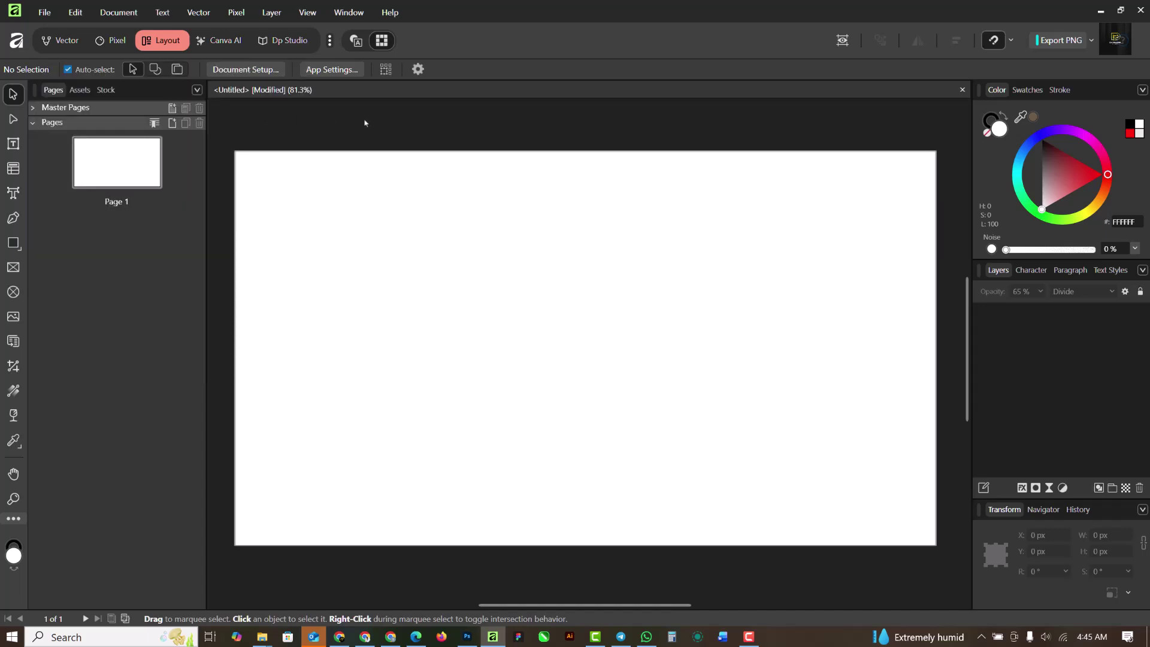
{"action": "left_click", "coordinate": [61, 41]}
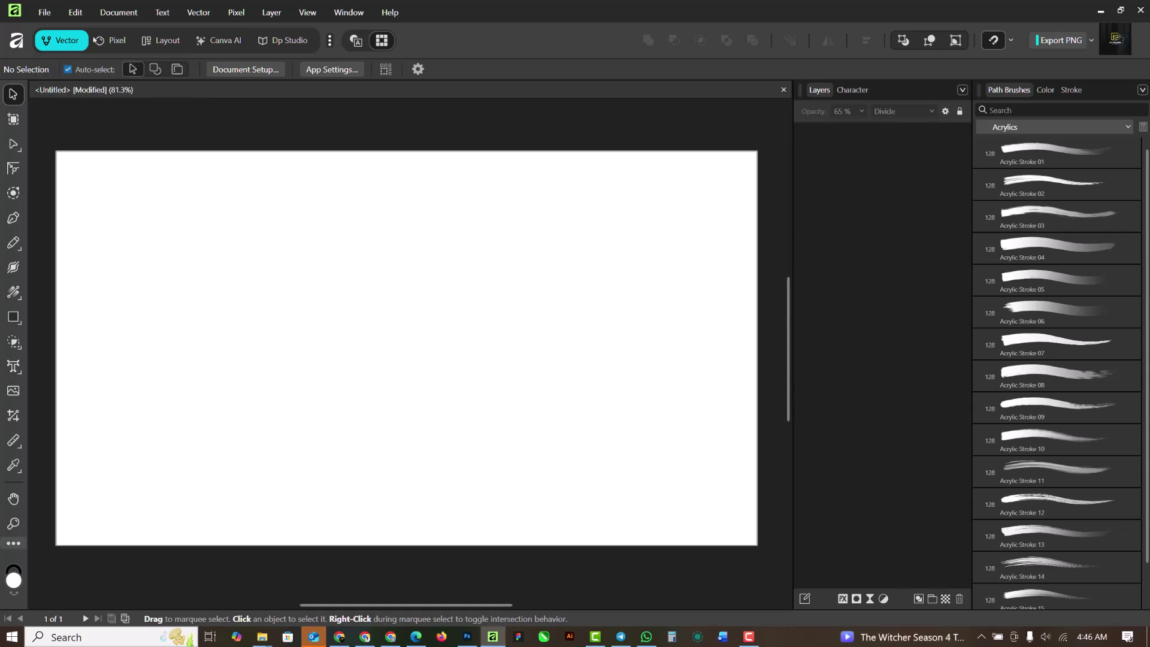
{"action": "left_click", "coordinate": [105, 40]}
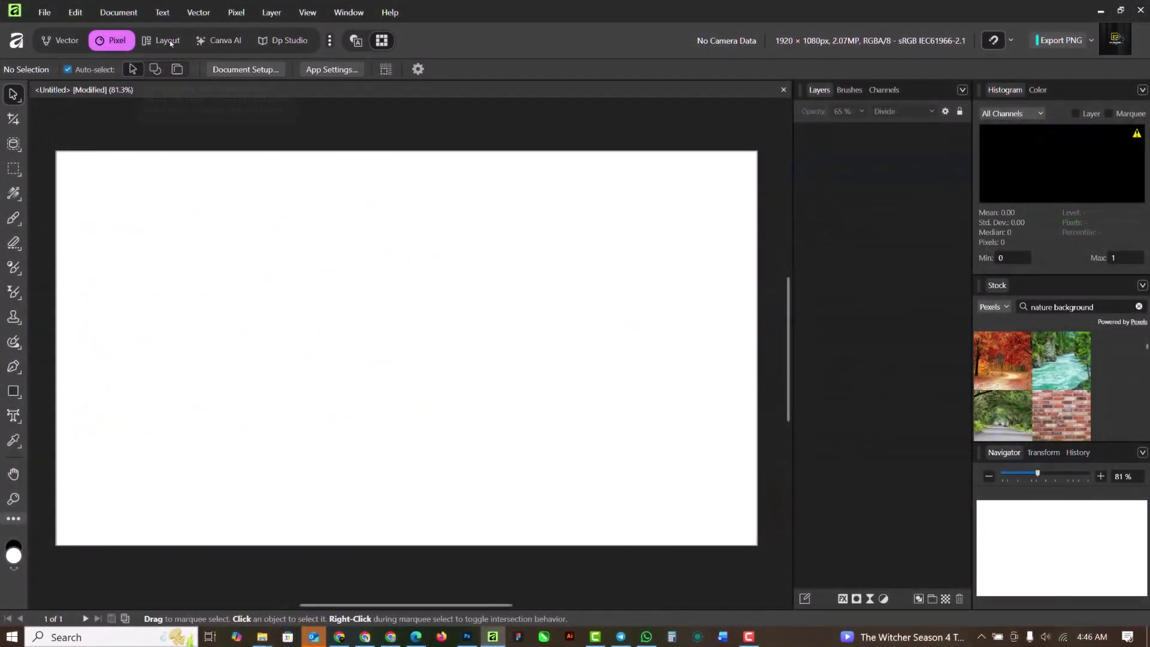
Switch from Pixel through the Layout studio back to Vector for the WORKSPACE poster.
{"action": "left_click", "coordinate": [163, 41]}
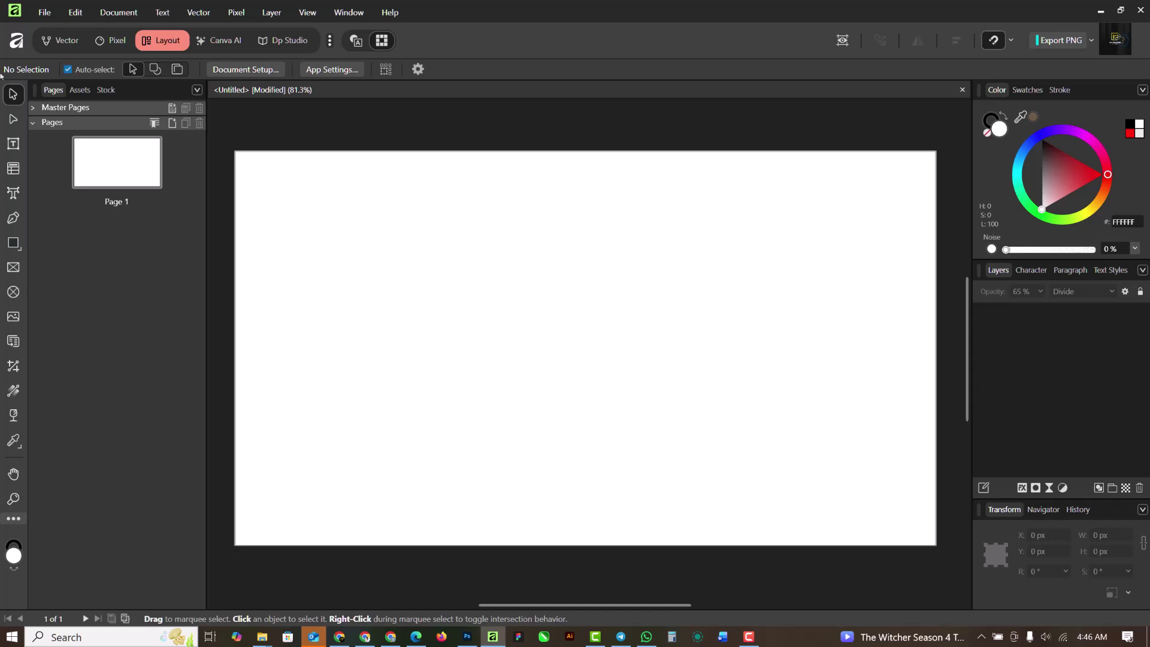
{"action": "left_click", "coordinate": [63, 40]}
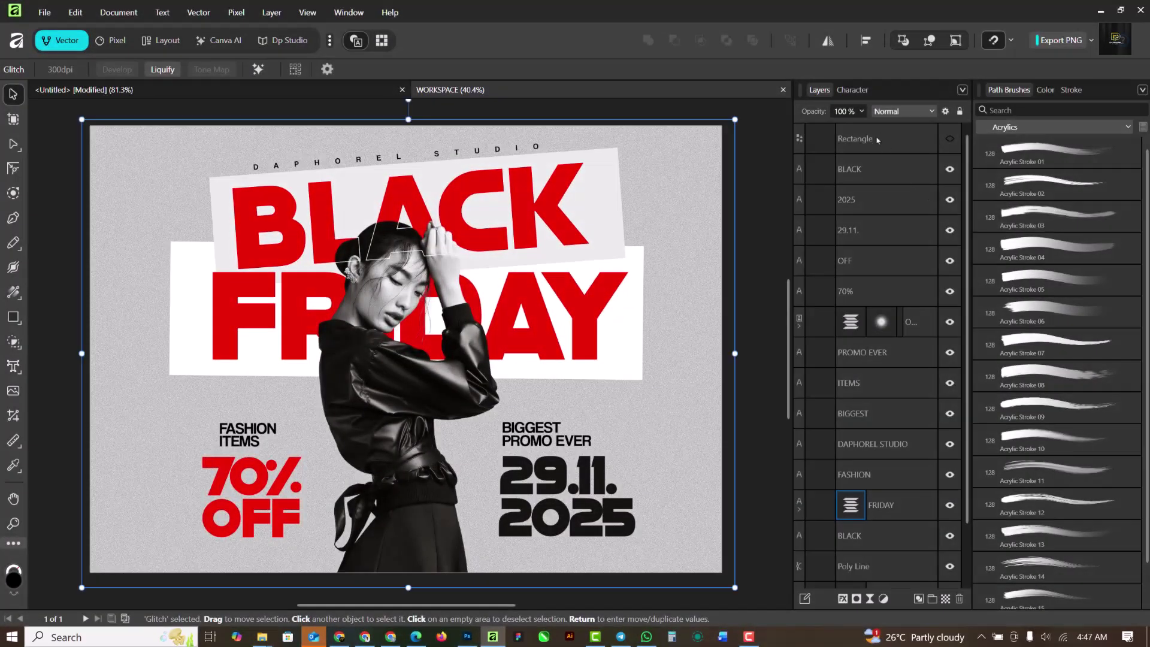
{"action": "double_click", "coordinate": [878, 140]}
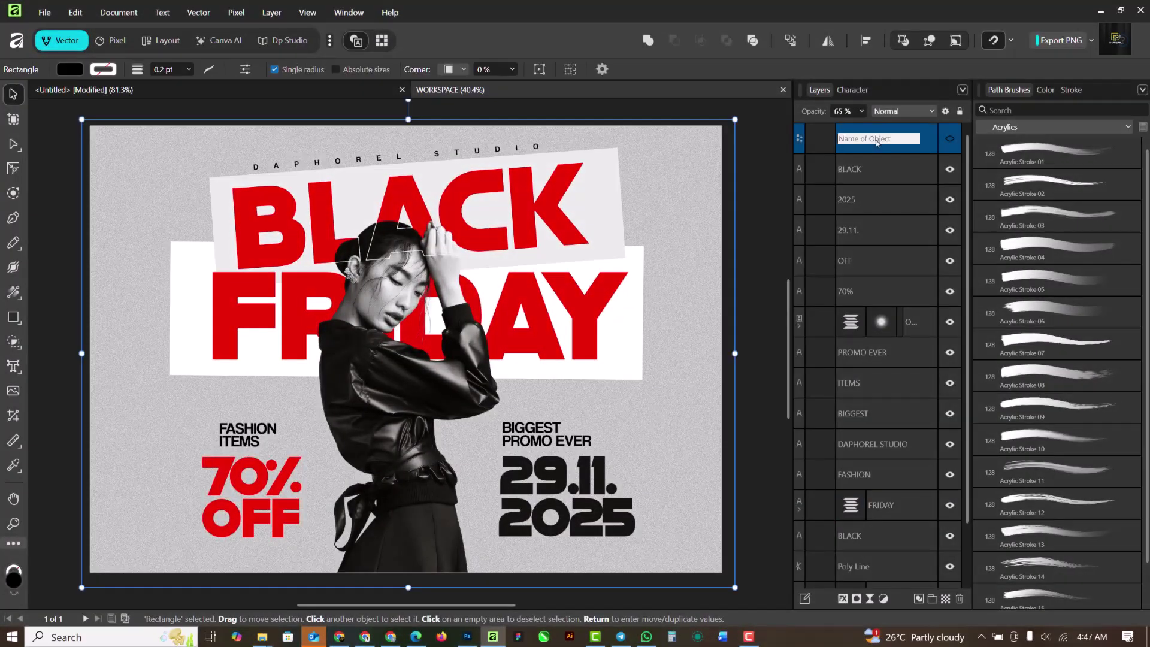
{"action": "left_click", "coordinate": [876, 159]}
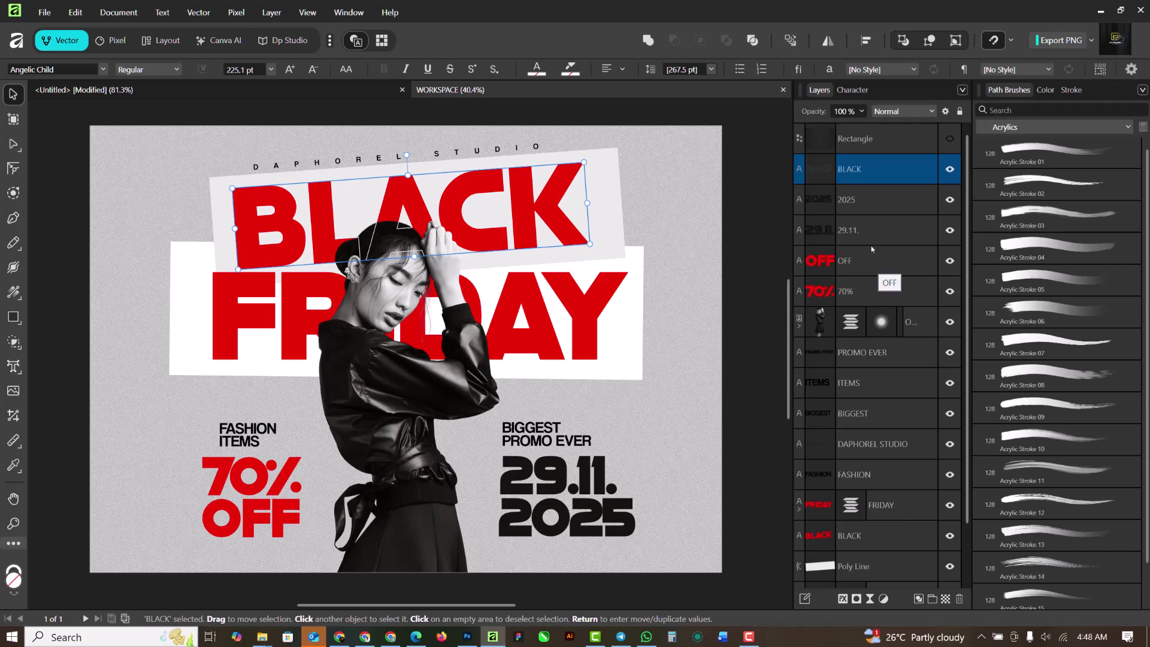
{"action": "left_click", "coordinate": [872, 275]}
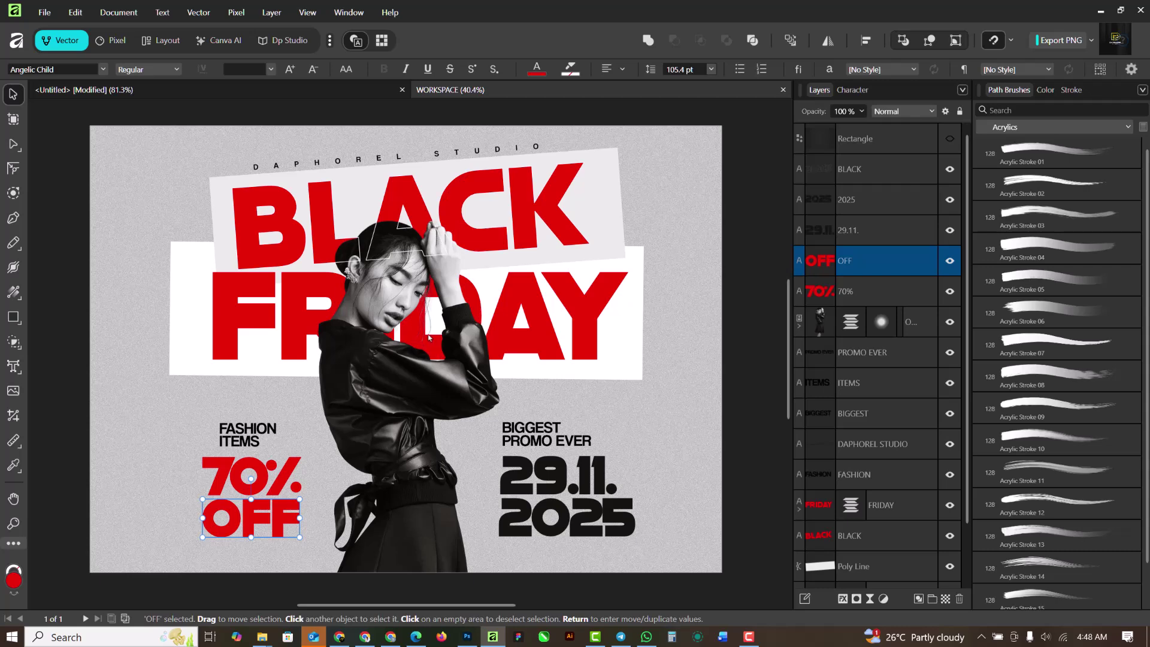
{"action": "double_click", "coordinate": [892, 262]}
{"action": "left_click", "coordinate": [889, 227]}
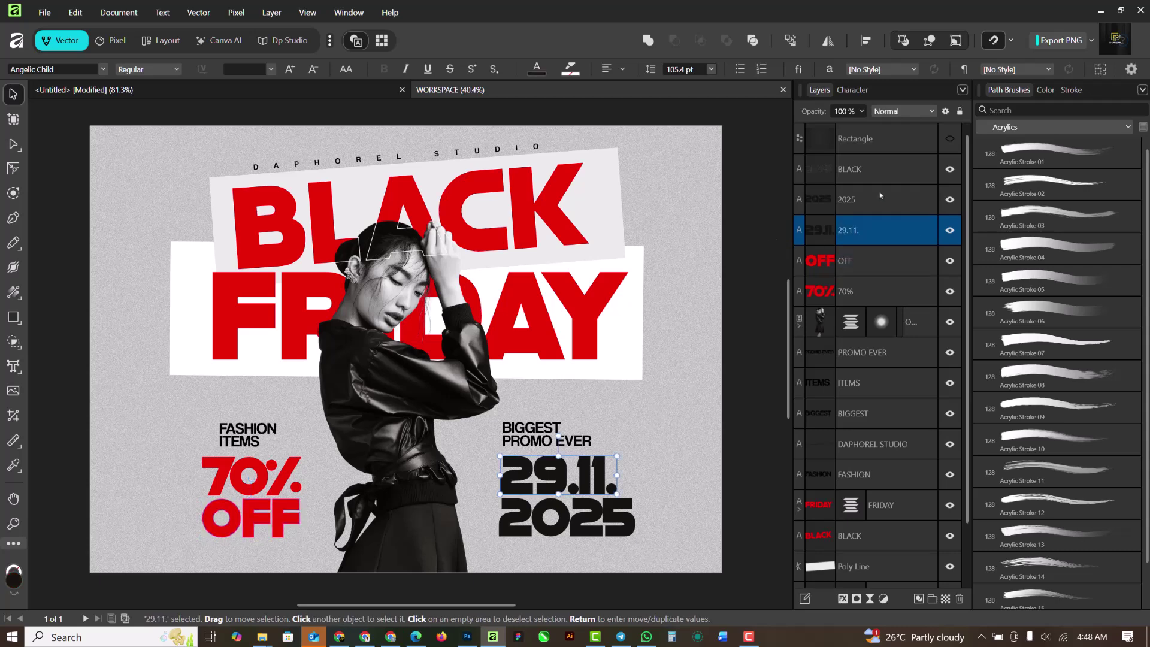
{"action": "left_click", "coordinate": [862, 199]}
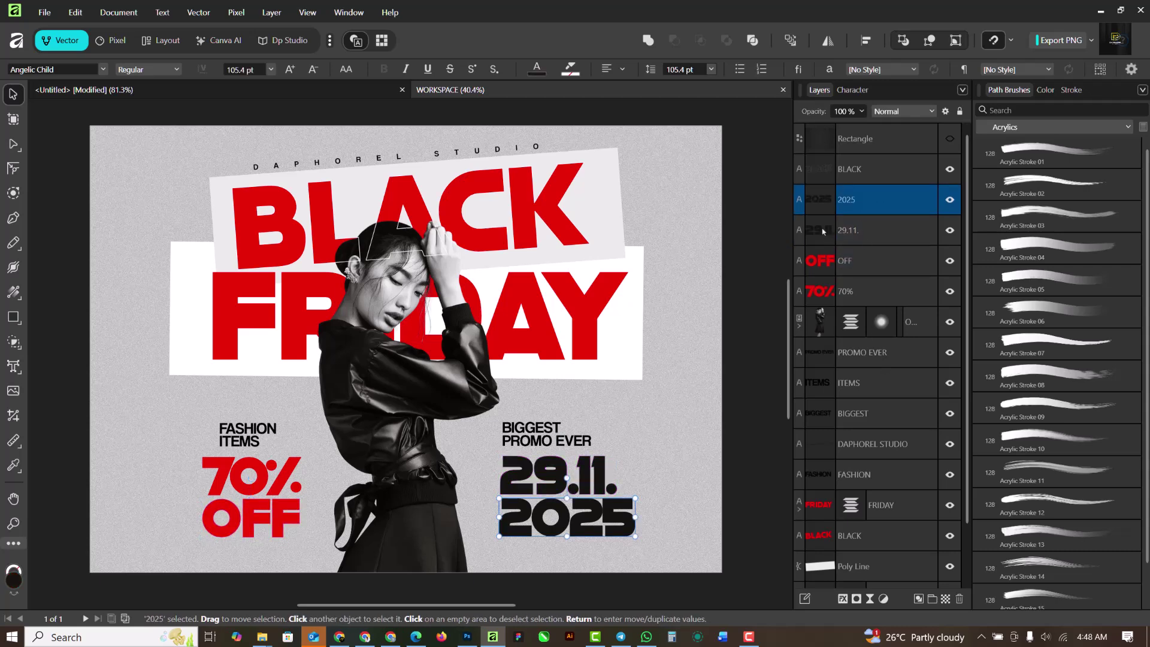
{"action": "left_click", "coordinate": [875, 267]}
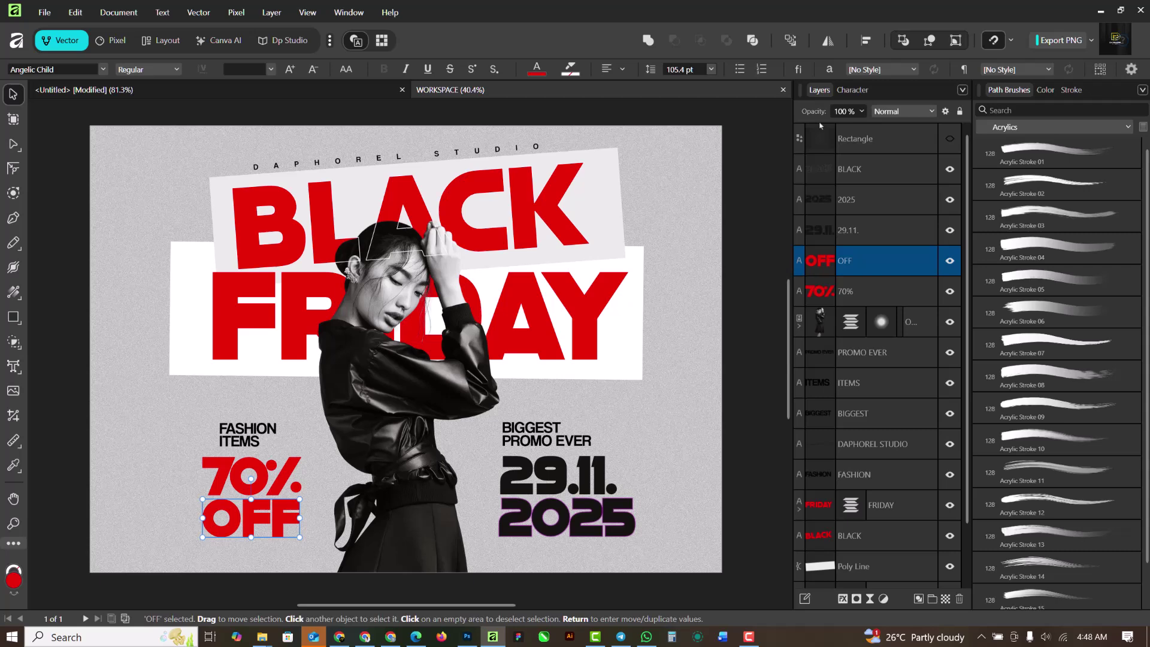
{"action": "left_click", "coordinate": [861, 110]}
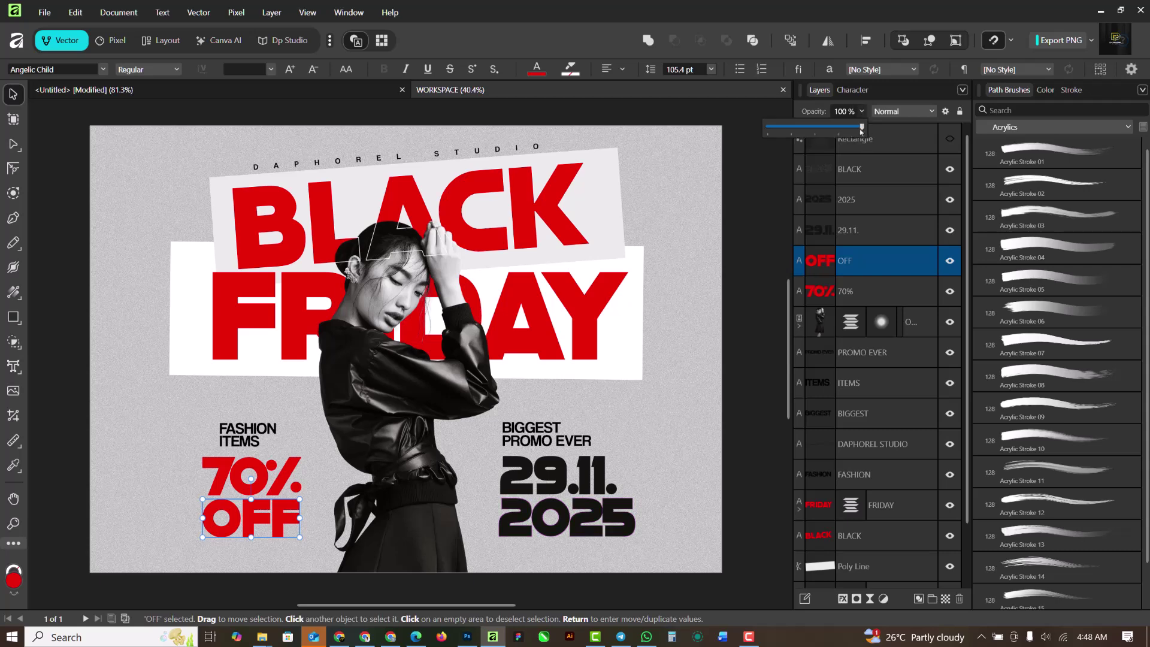
{"action": "left_click_drag", "start_coordinate": [863, 126], "coordinate": [904, 130]}
{"action": "left_click", "coordinate": [932, 112]}
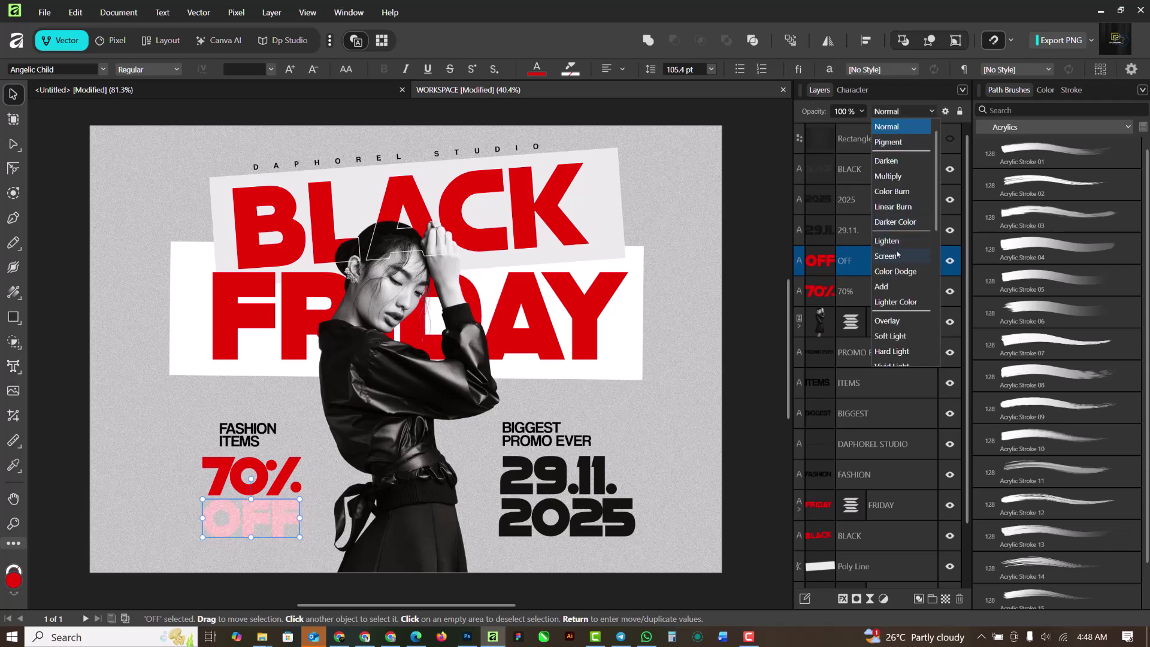
{"action": "left_click", "coordinate": [762, 147]}
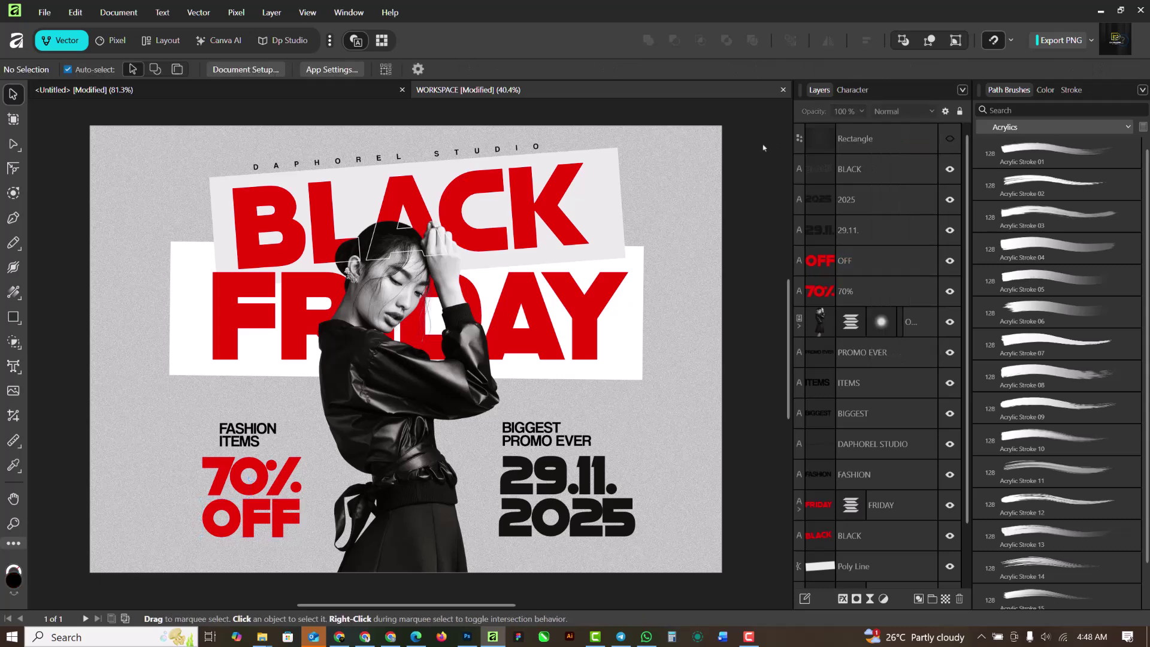
Show the Character panel, then the Color wheel and Stroke panels.
{"action": "left_click", "coordinate": [857, 91]}
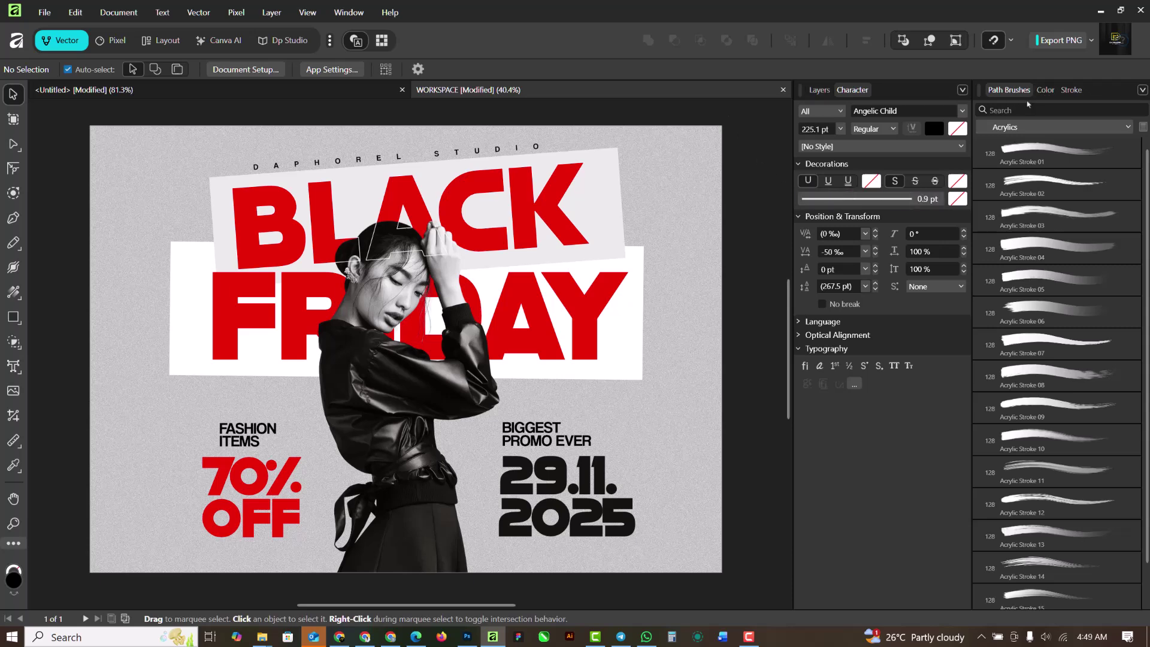
{"action": "left_click", "coordinate": [1045, 89]}
{"action": "left_click", "coordinate": [1070, 91]}
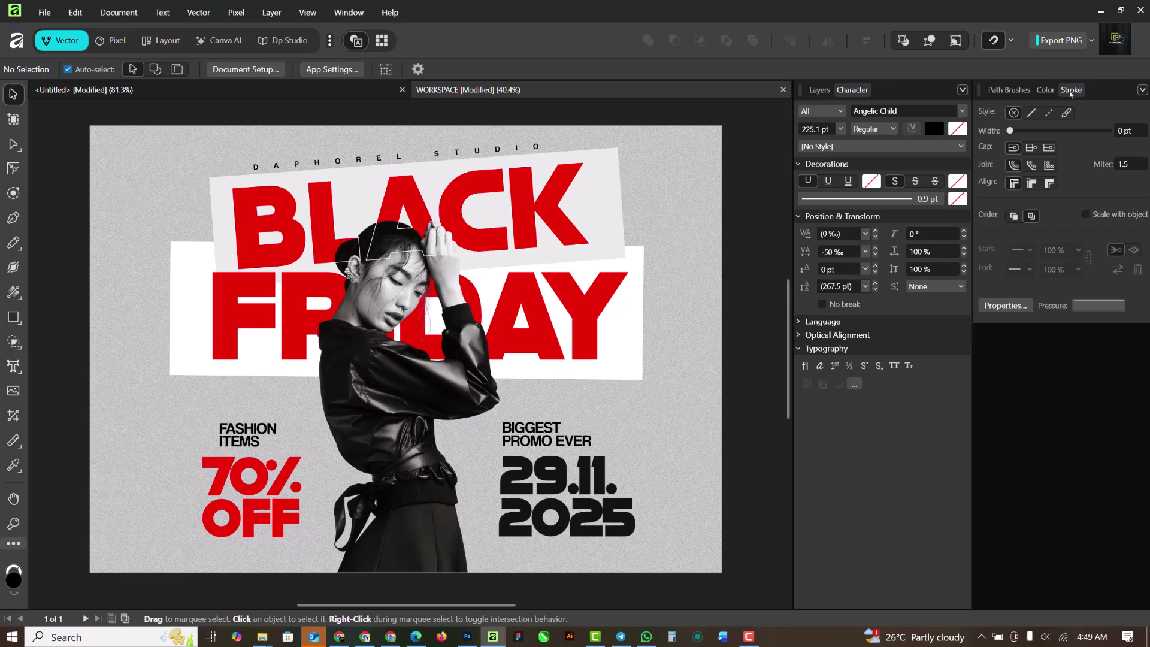
Pull Path Brushes out as floating and dock it beside the Color and Stroke tabs.
{"action": "left_click", "coordinate": [1008, 89]}
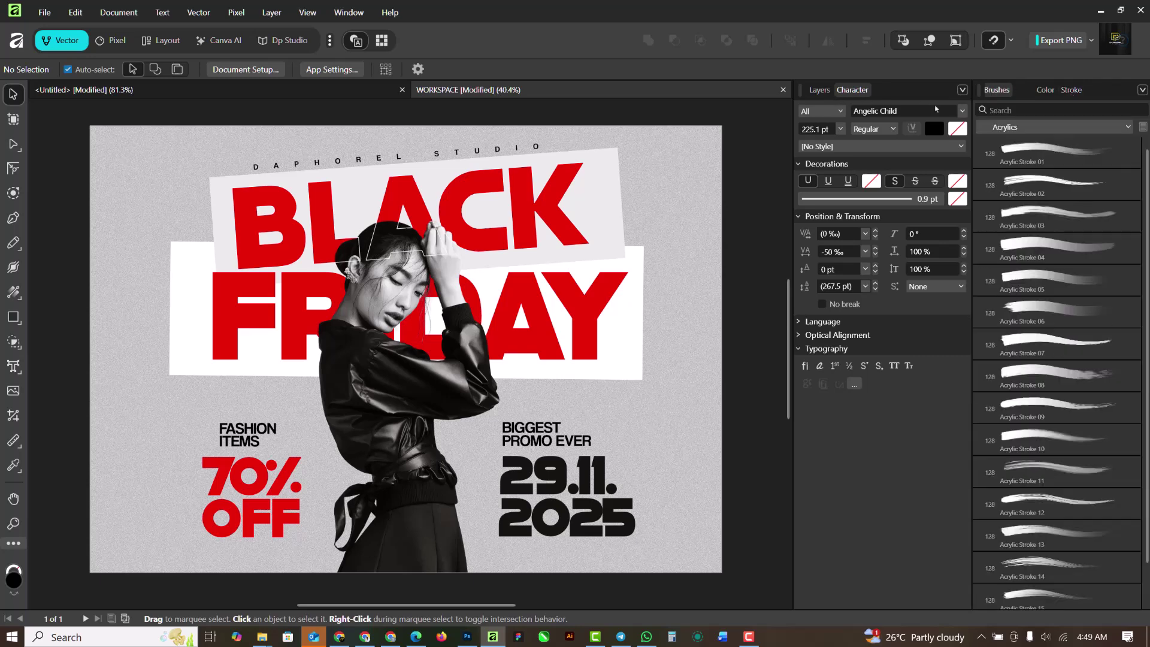
{"action": "mouse_move", "coordinate": [1008, 90]}
{"action": "left_mouse_down"}
{"action": "mouse_move", "coordinate": [637, 195]}
{"action": "mouse_move", "coordinate": [594, 136]}
{"action": "mouse_move", "coordinate": [968, 99]}
{"action": "left_mouse_up"}
{"action": "left_click", "coordinate": [1060, 90]}
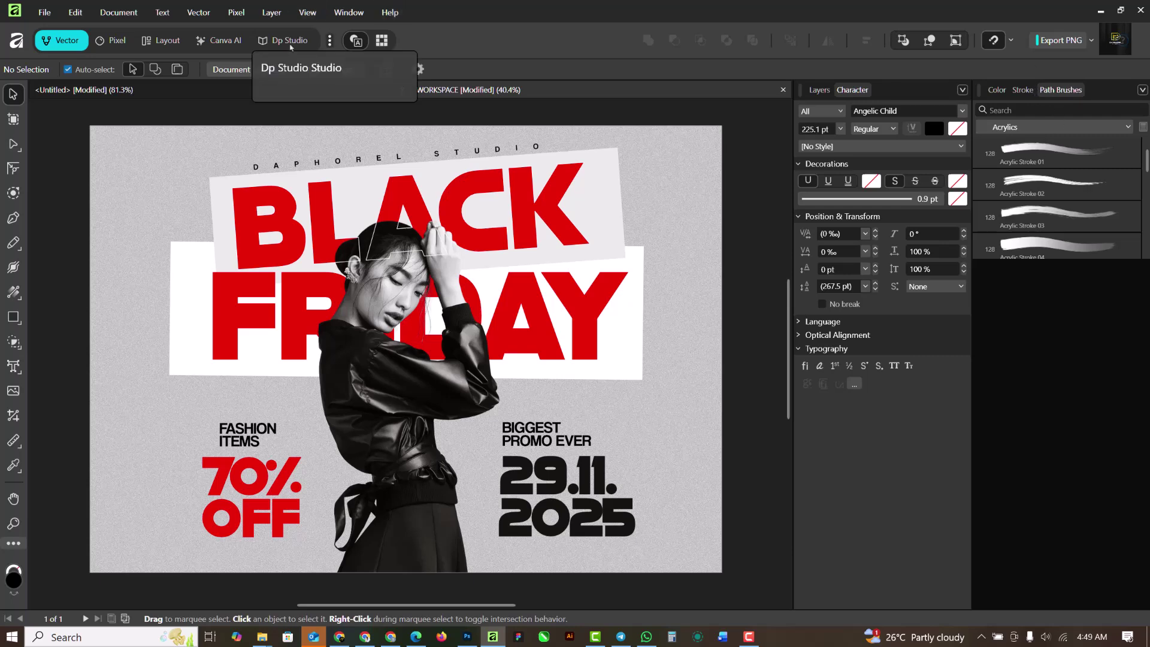
{"action": "left_click", "coordinate": [289, 41]}
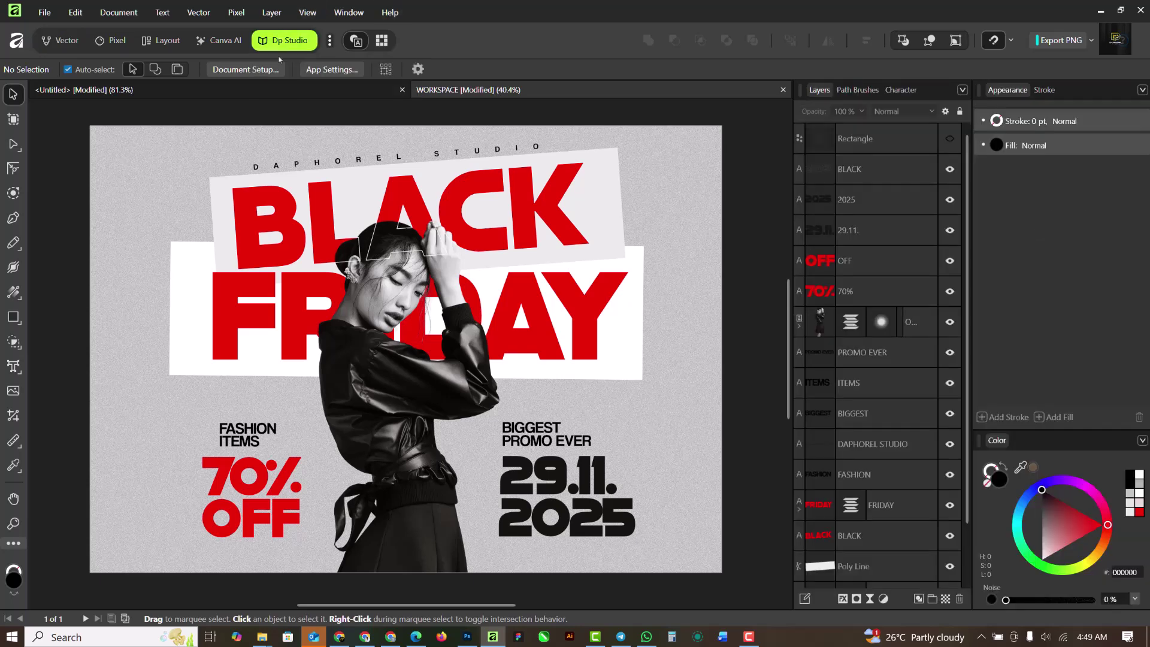
{"action": "left_click", "coordinate": [329, 40]}
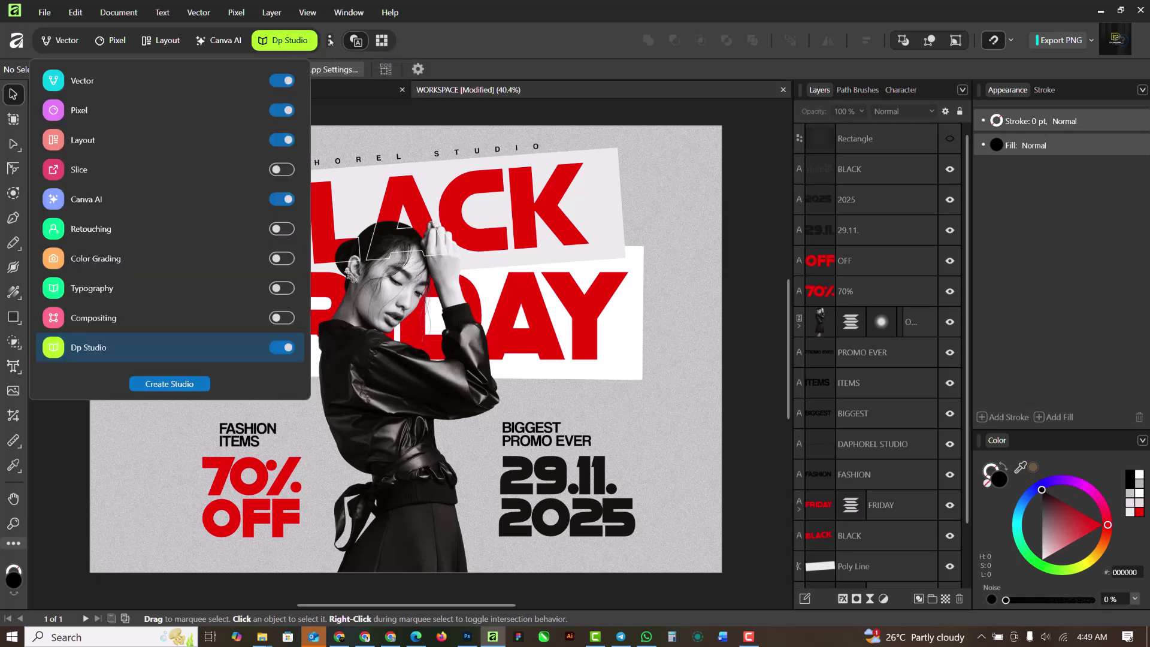
{"action": "left_click", "coordinate": [170, 384]}
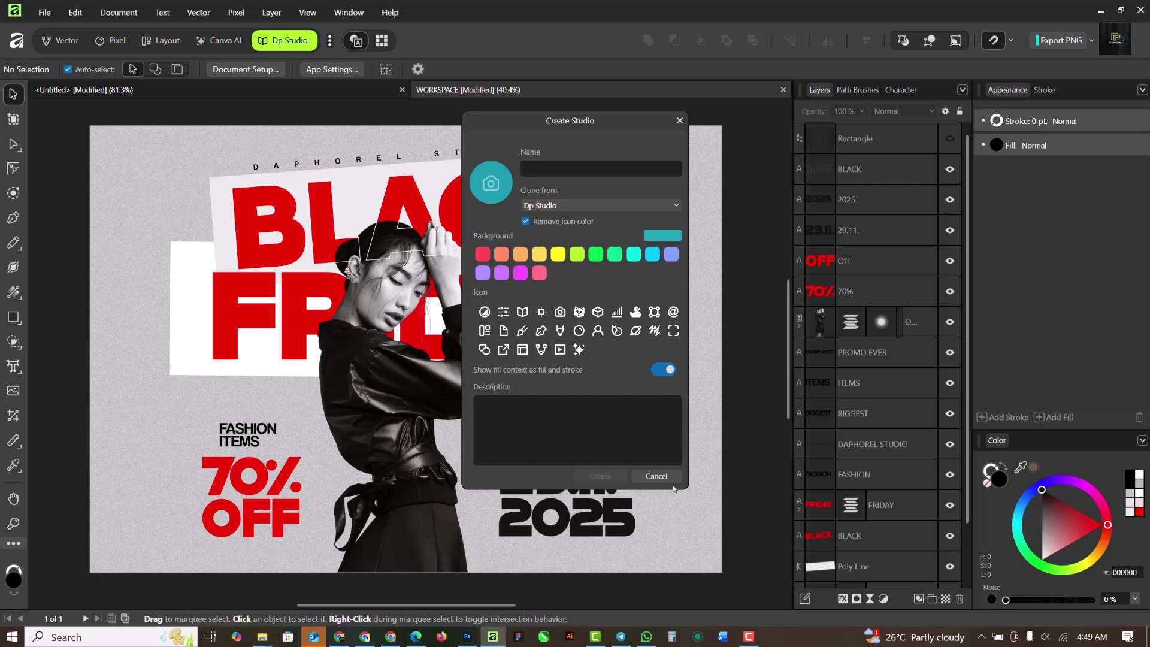
{"action": "left_click", "coordinate": [655, 476]}
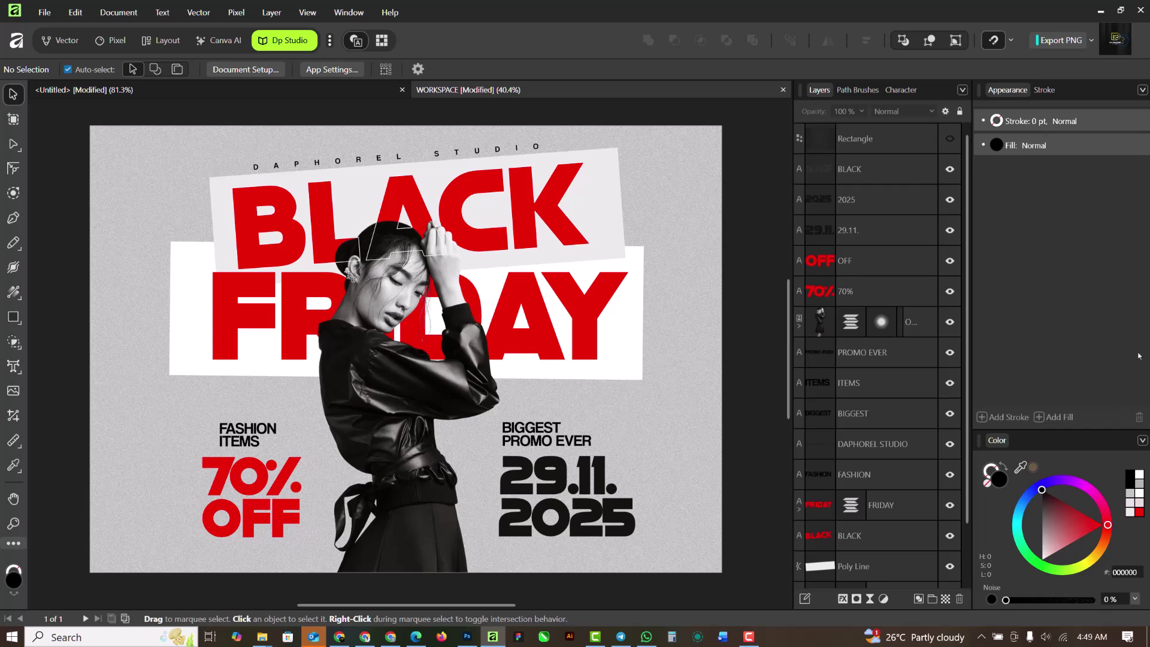
{"action": "left_click", "coordinate": [55, 41]}
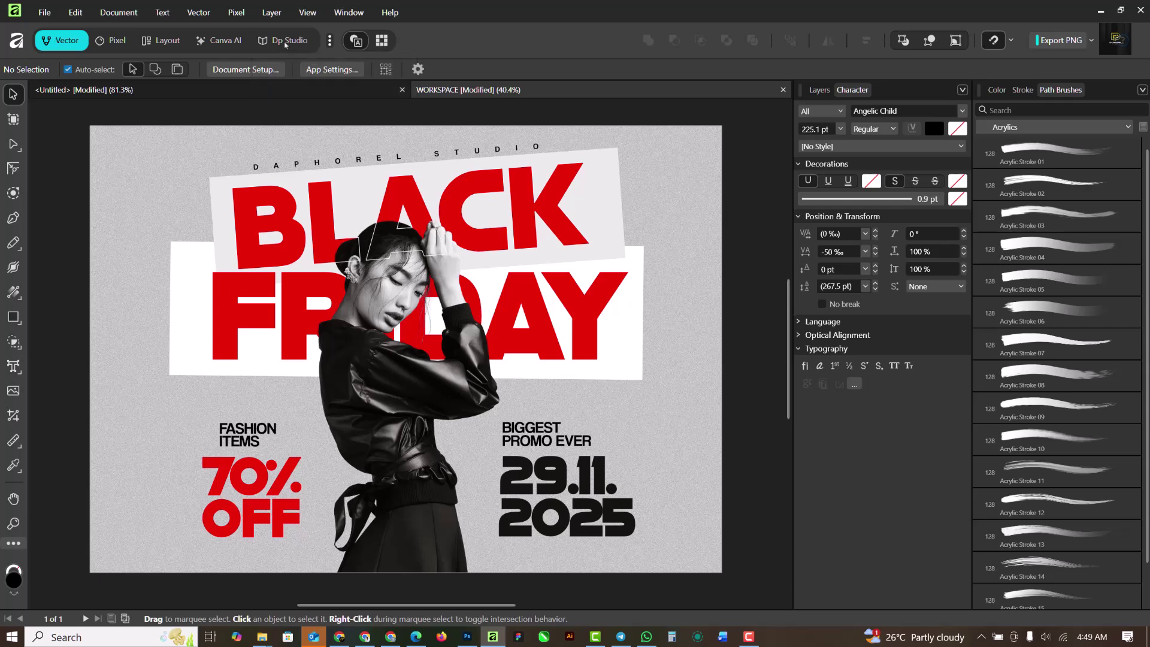
Switch to the Dp Studio workspace and browse the Pixel, Window and Help menus.
{"action": "left_click", "coordinate": [285, 45]}
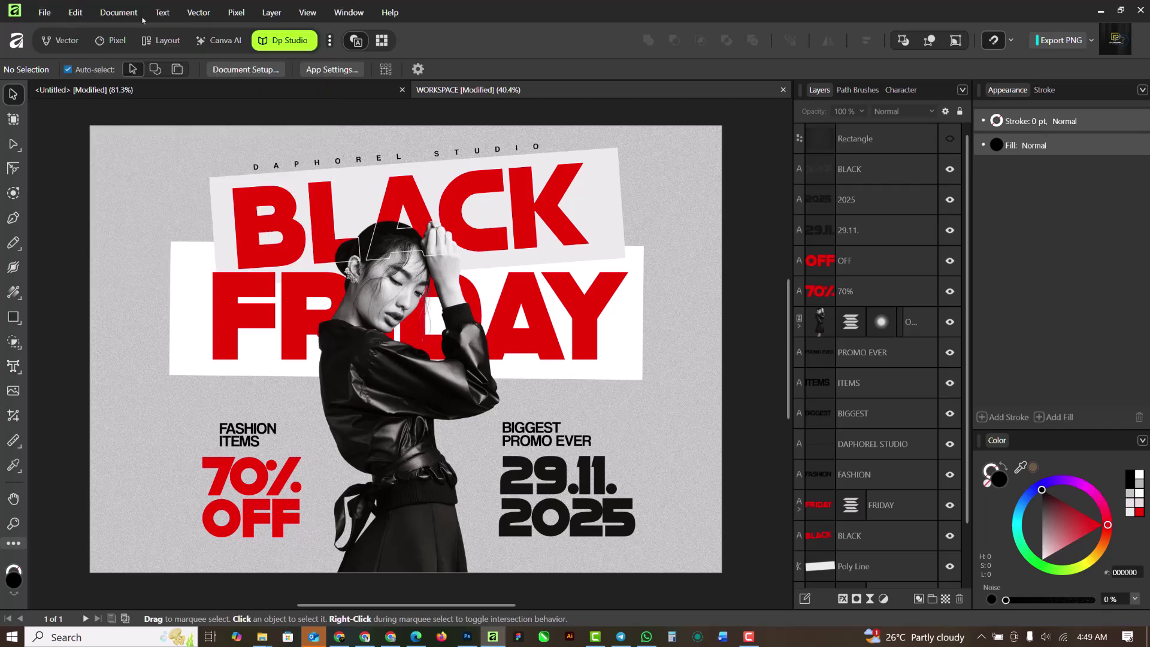
{"action": "left_click", "coordinate": [243, 15]}
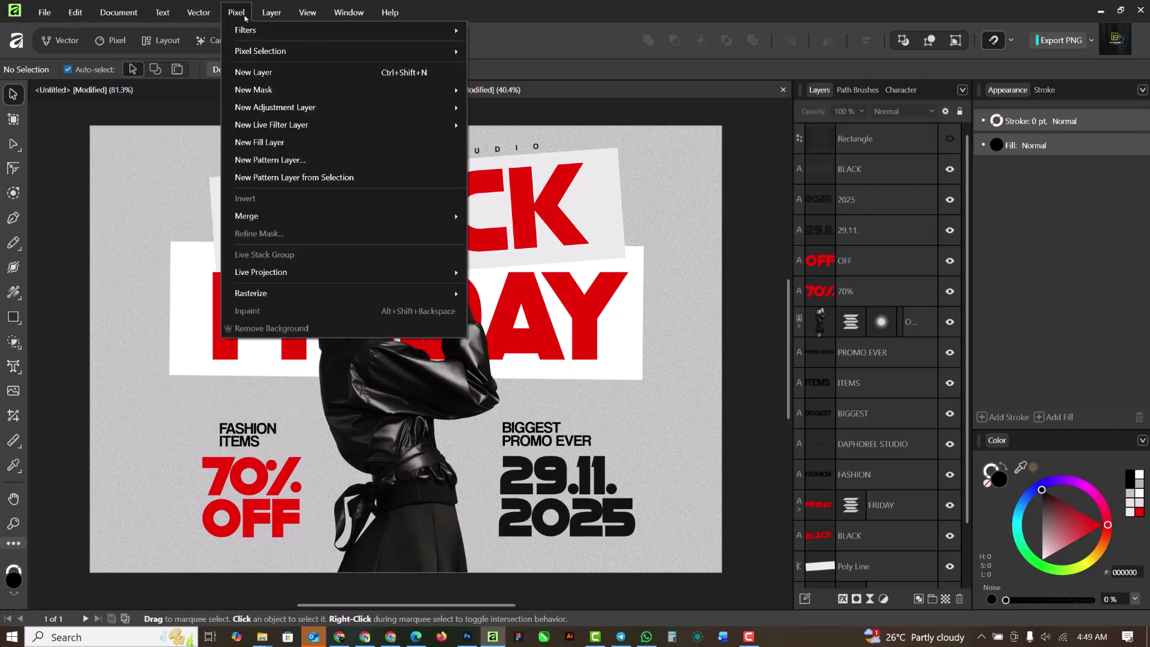
{"action": "left_click", "coordinate": [243, 13]}
{"action": "left_click", "coordinate": [358, 13]}
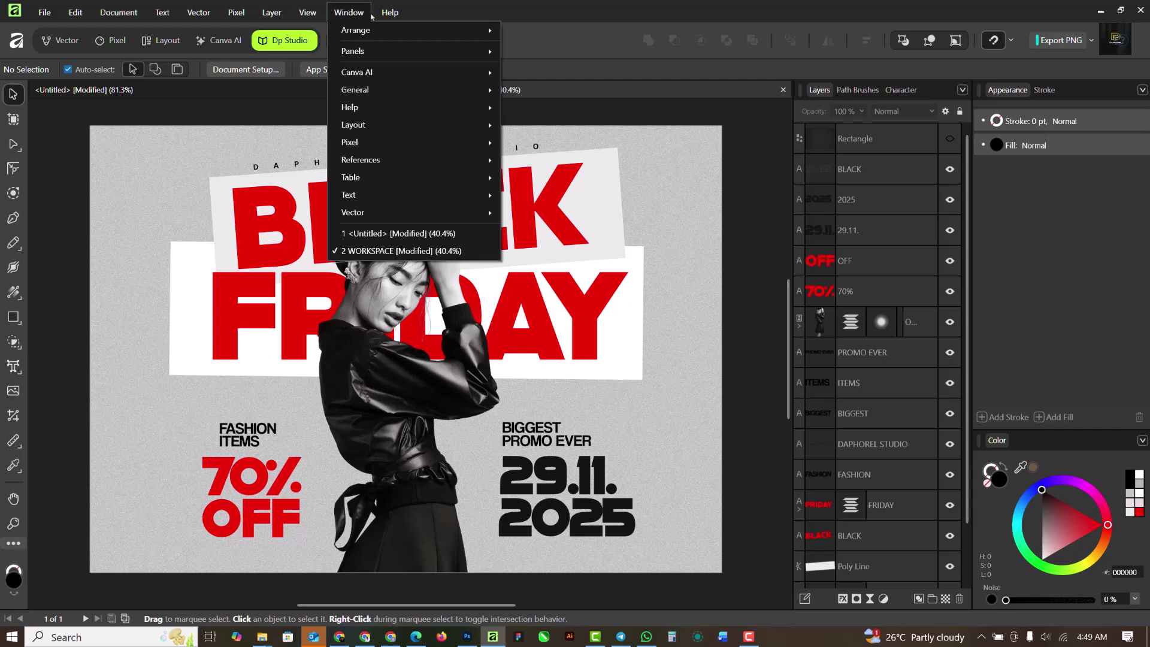
{"action": "left_click", "coordinate": [360, 13]}
{"action": "left_click", "coordinate": [390, 13]}
{"action": "left_click", "coordinate": [573, 45]}
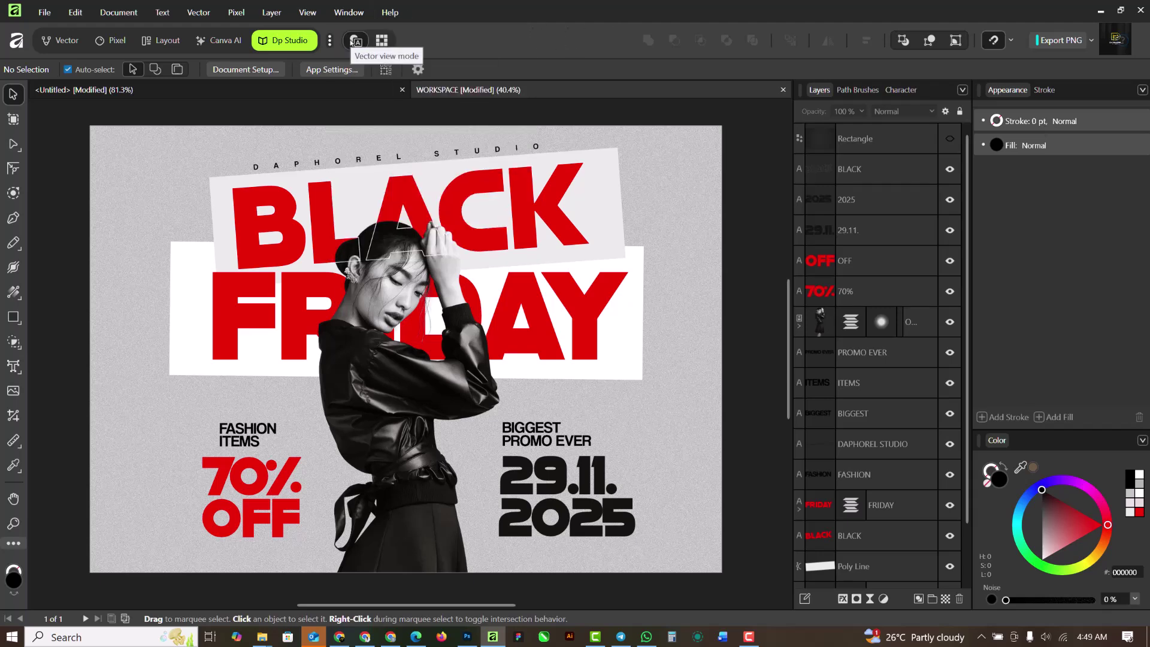
Zoom in and out around the Black Friday poster, ending zoomed back out.
{"action": "scroll", "coordinate": [307, 255], "scroll_direction": "up", "scroll_amount": 5}
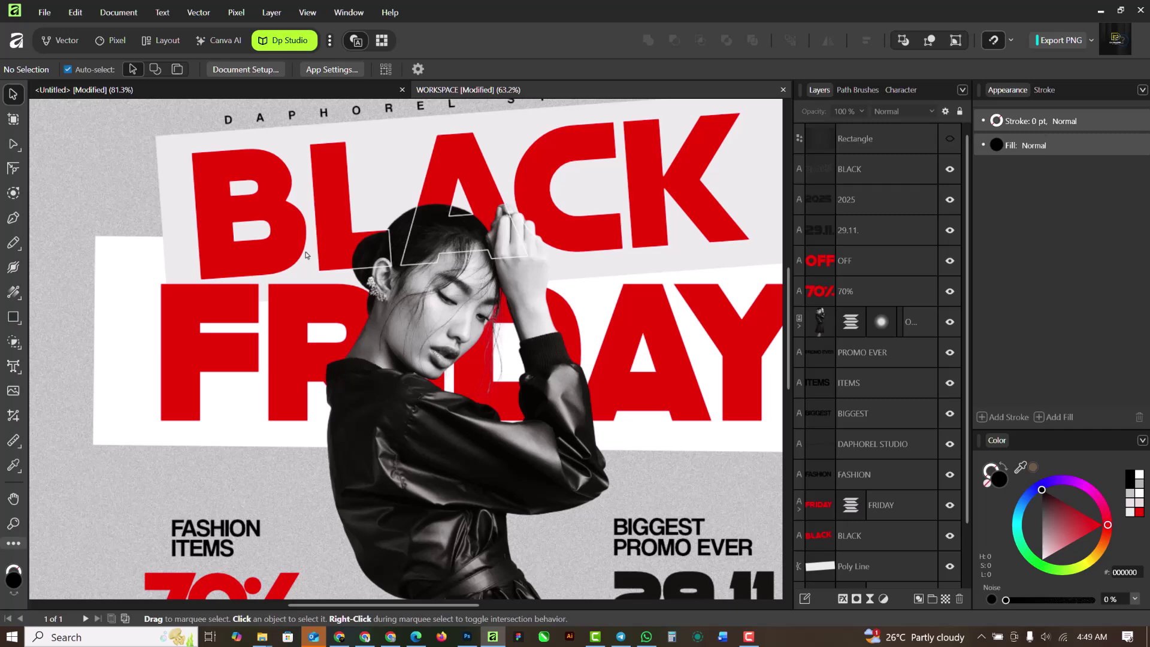
{"action": "scroll", "coordinate": [312, 247], "scroll_direction": "down", "scroll_amount": 3}
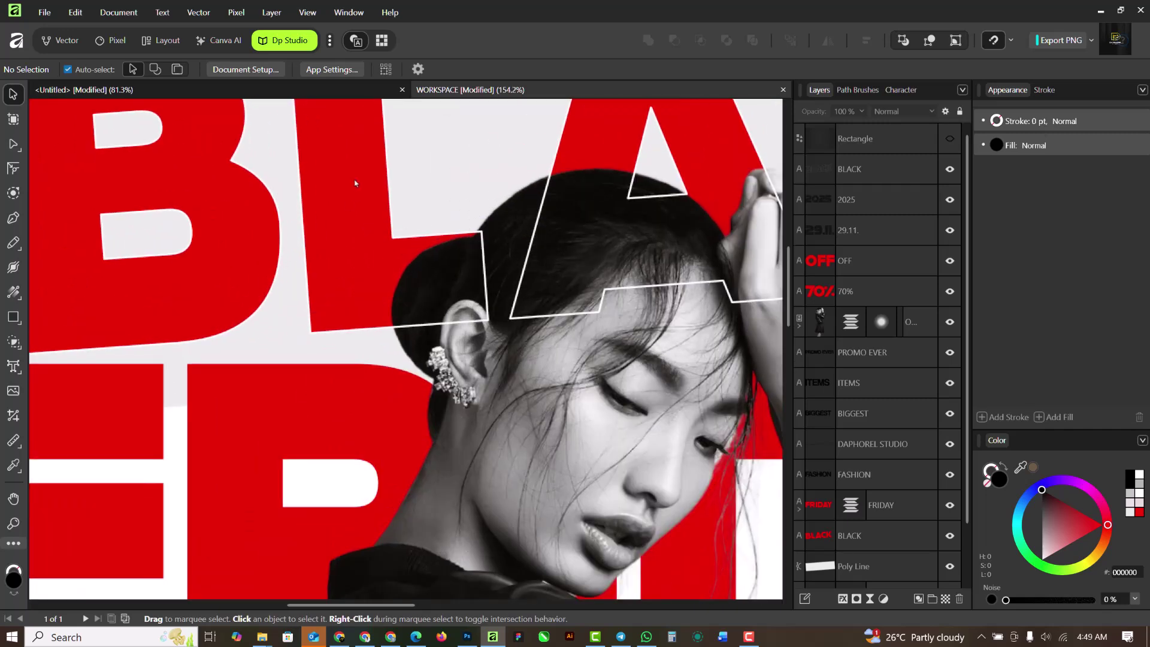
{"action": "scroll", "coordinate": [334, 242], "scroll_direction": "down", "scroll_amount": 2}
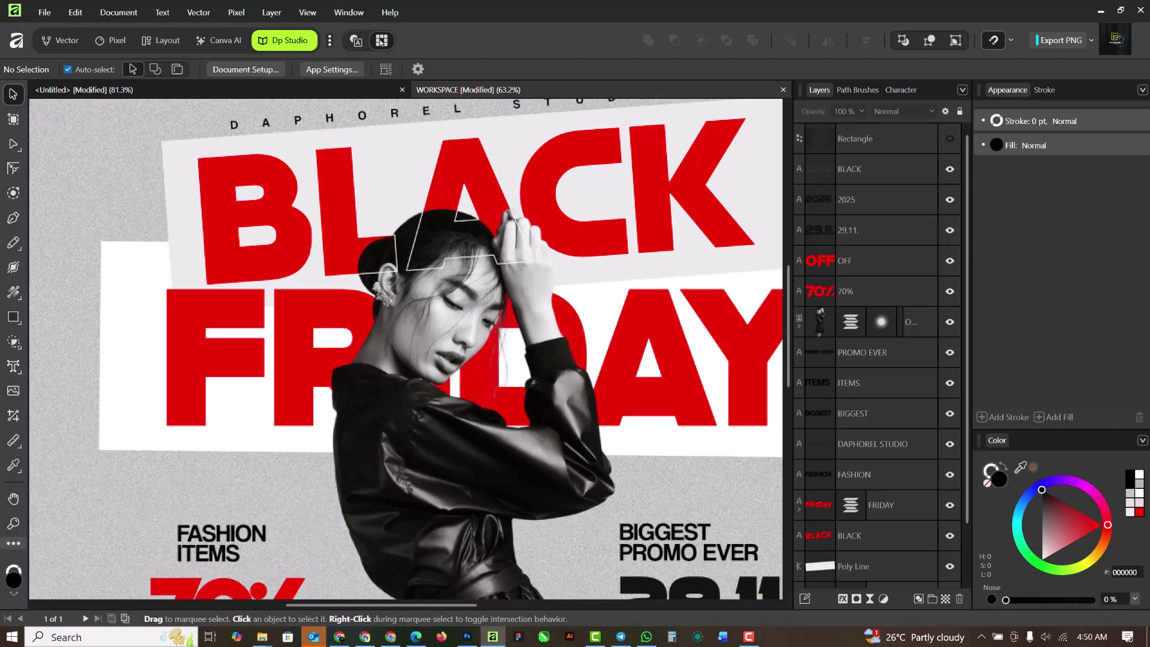
{"action": "scroll", "coordinate": [295, 231], "scroll_direction": "up", "scroll_amount": 3}
{"action": "scroll", "coordinate": [308, 269], "scroll_direction": "down", "scroll_amount": 1}
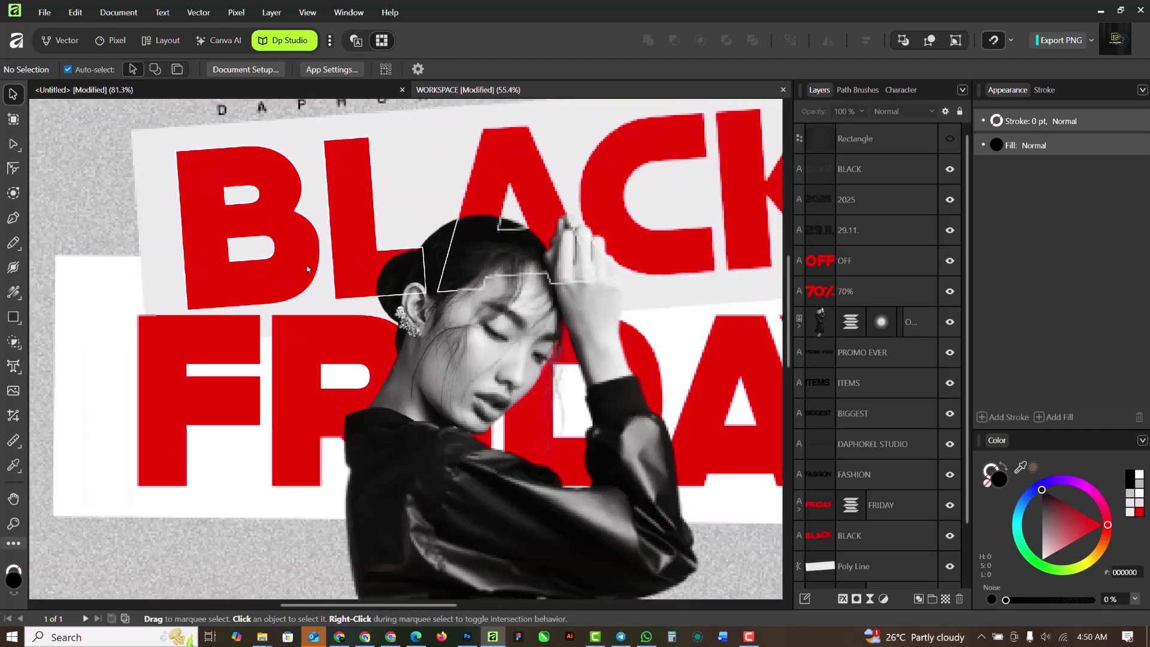
{"action": "scroll", "coordinate": [308, 269], "scroll_direction": "down", "scroll_amount": 2}
{"action": "scroll", "coordinate": [334, 198], "scroll_direction": "up", "scroll_amount": 3}
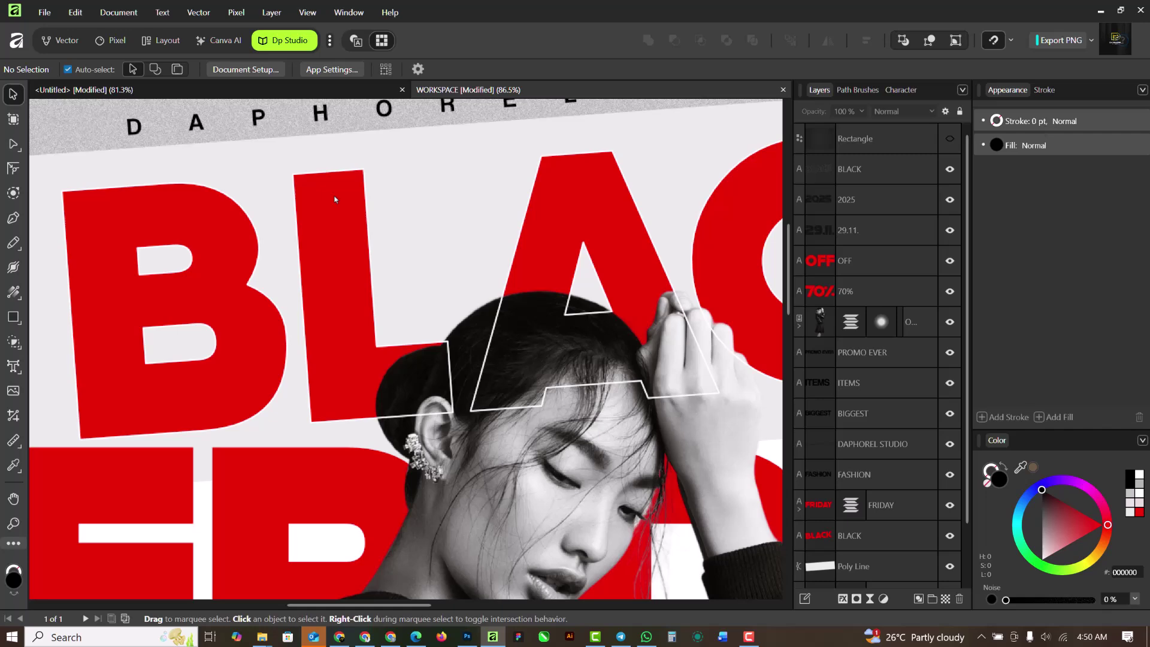
{"action": "scroll", "coordinate": [335, 198], "scroll_direction": "up", "scroll_amount": 2}
{"action": "scroll", "coordinate": [197, 291], "scroll_direction": "up", "scroll_amount": 7}
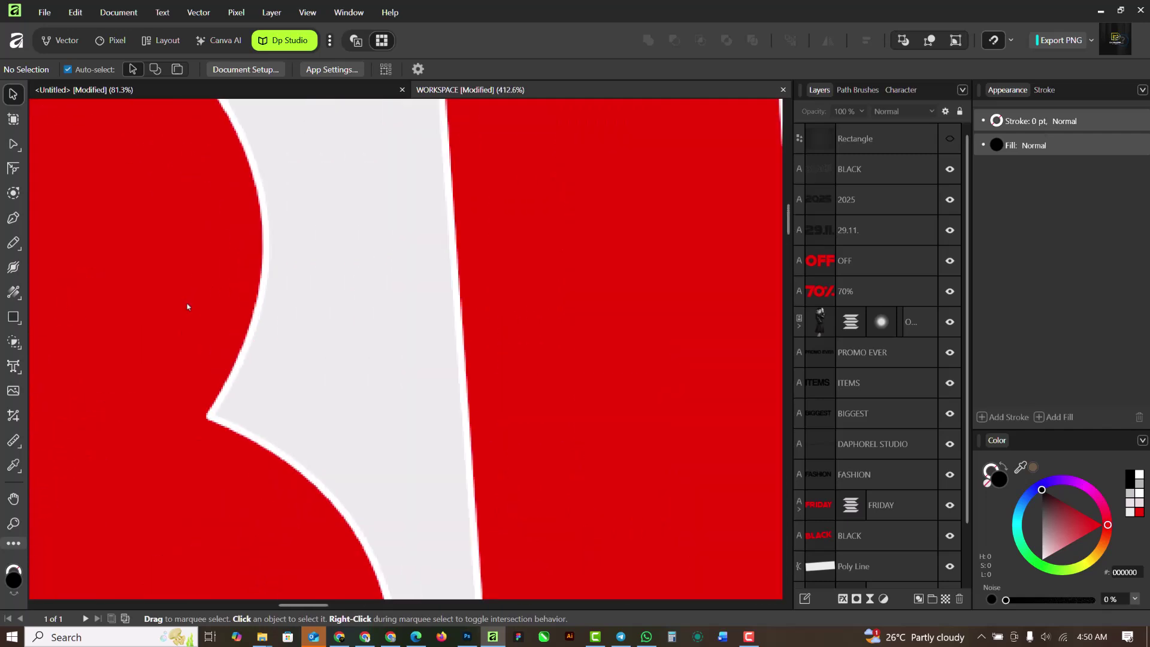
{"action": "scroll", "coordinate": [289, 351], "scroll_direction": "down", "scroll_amount": 4}
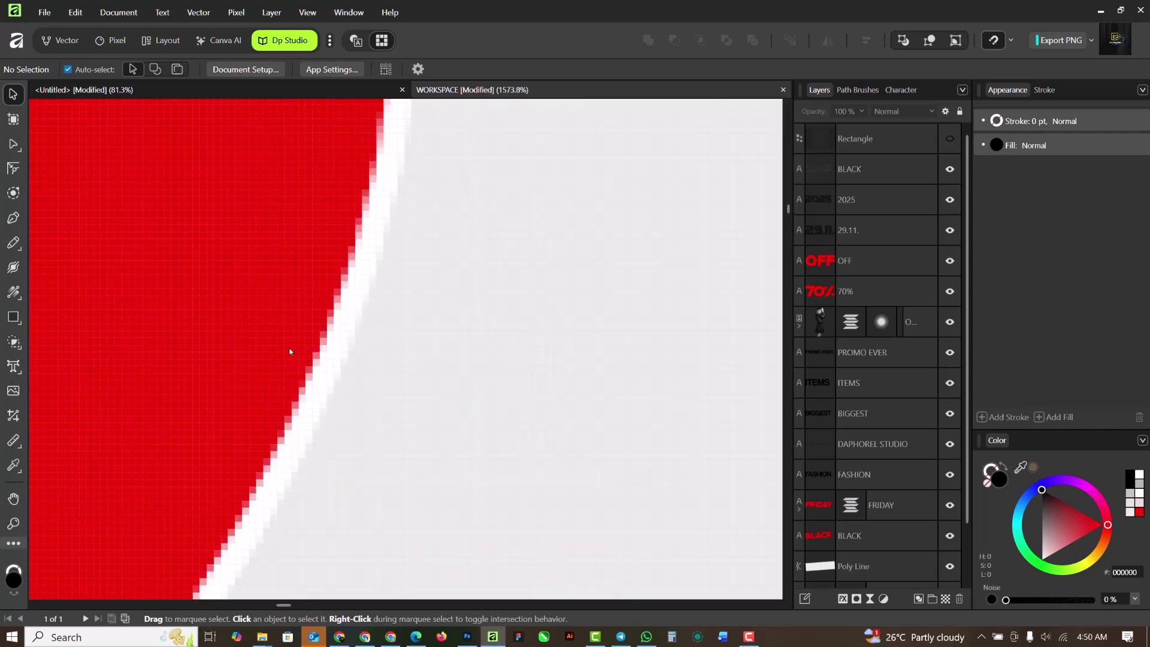
{"action": "scroll", "coordinate": [266, 307], "scroll_direction": "up", "scroll_amount": 1}
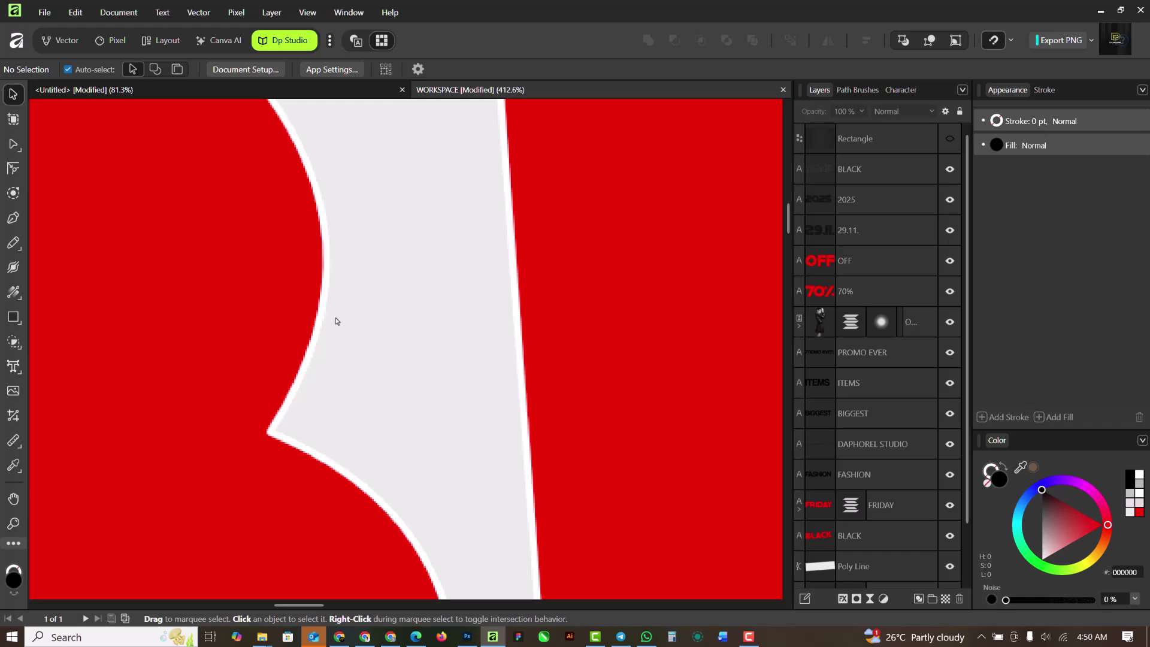
{"action": "scroll", "coordinate": [313, 304], "scroll_direction": "down", "scroll_amount": 2}
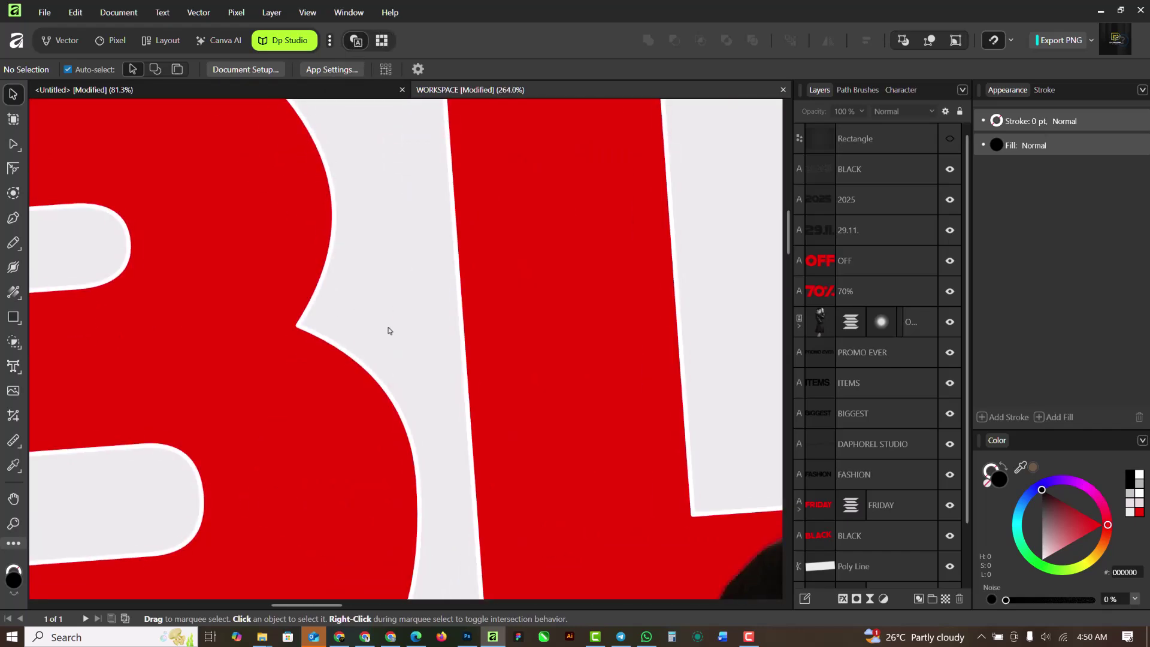
{"action": "scroll", "coordinate": [383, 306], "scroll_direction": "down", "scroll_amount": 5}
{"action": "scroll", "coordinate": [258, 244], "scroll_direction": "up", "scroll_amount": 7}
{"action": "scroll", "coordinate": [258, 243], "scroll_direction": "up", "scroll_amount": 3}
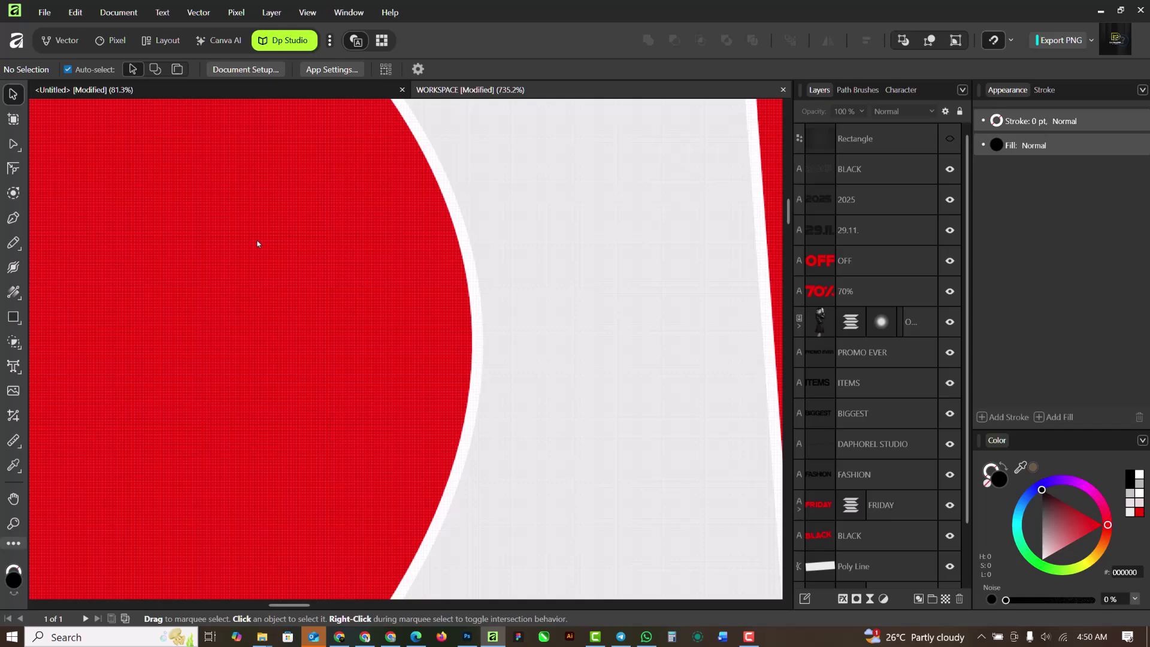
{"action": "scroll", "coordinate": [258, 244], "scroll_direction": "down", "scroll_amount": 5}
{"action": "scroll", "coordinate": [443, 284], "scroll_direction": "down", "scroll_amount": 5}
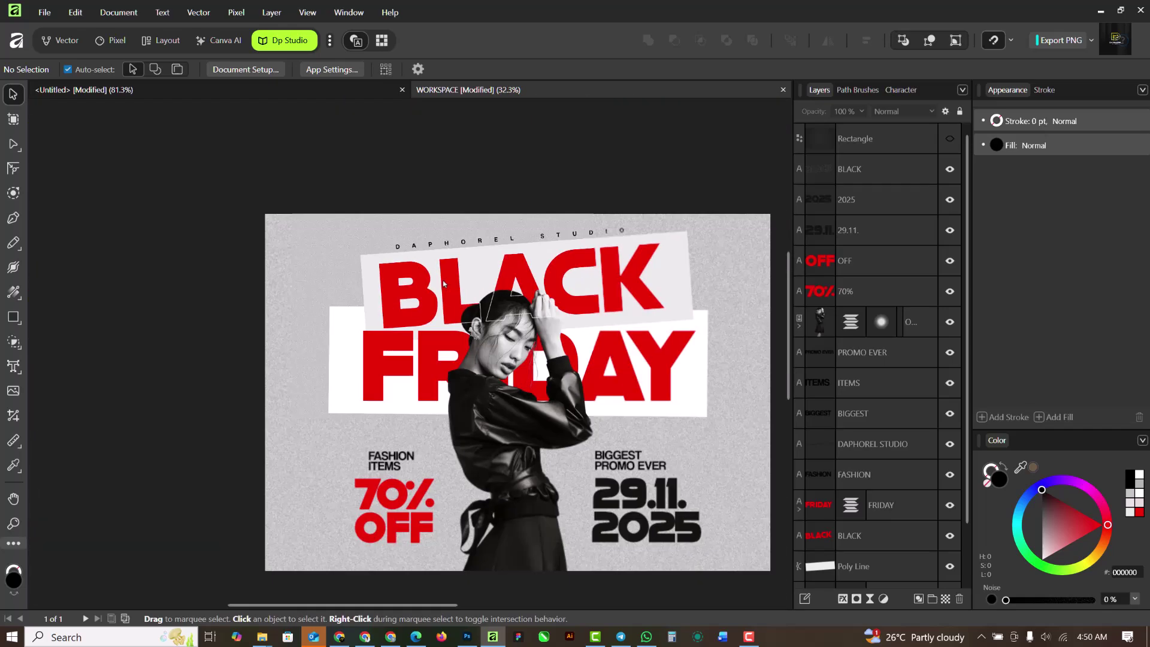
{"action": "scroll", "coordinate": [519, 331], "scroll_direction": "up", "scroll_amount": 3}
{"action": "scroll", "coordinate": [376, 301], "scroll_direction": "down", "scroll_amount": 5}
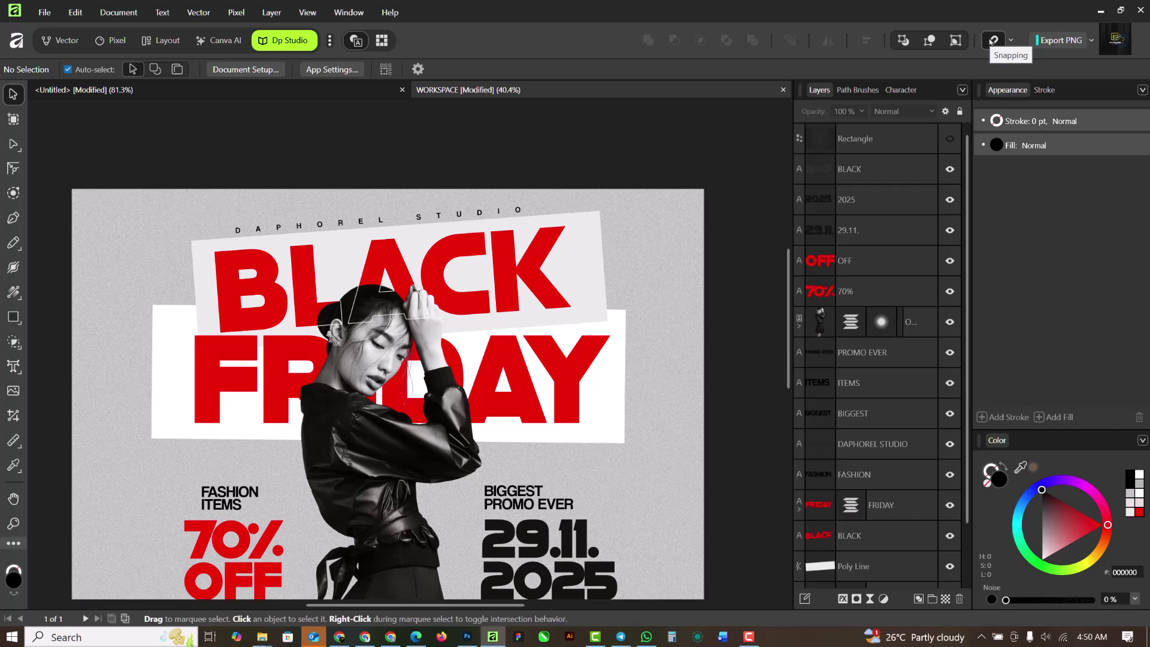
Switch off the Snapping toggle so poster objects no longer snap.
{"action": "left_click", "coordinate": [993, 42]}
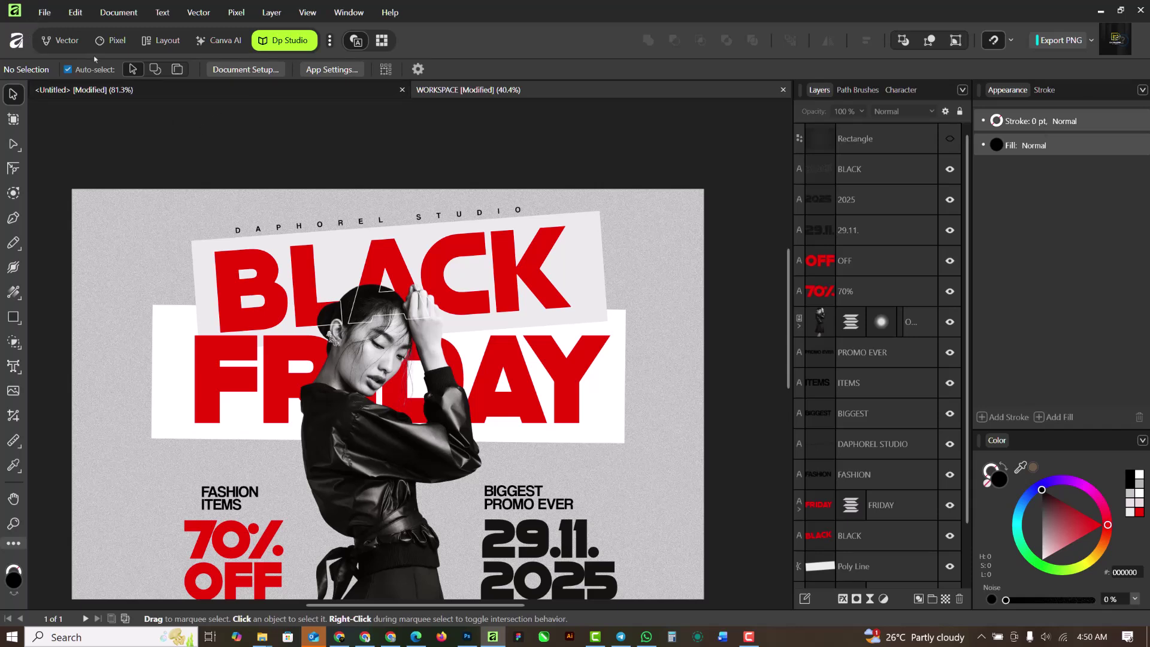
Show rulers with Ctrl+R and add a horizontal and a vertical guide on the poster.
{"action": "key", "text": "ctrl+r"}
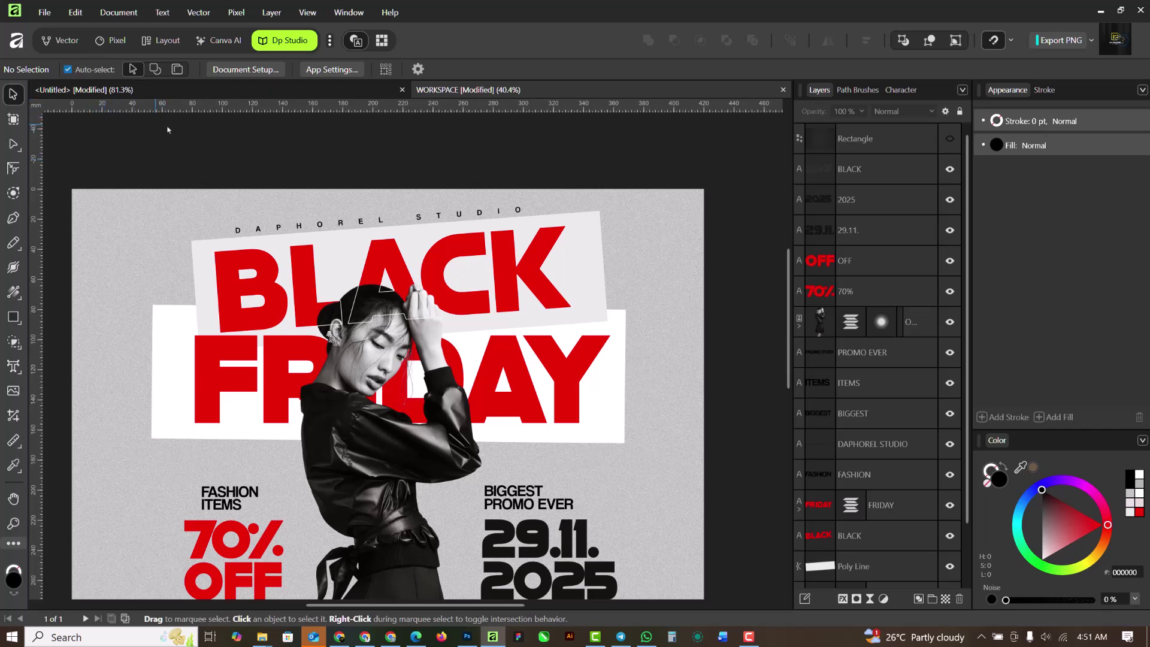
{"action": "left_click_drag", "start_coordinate": [196, 110], "coordinate": [224, 261]}
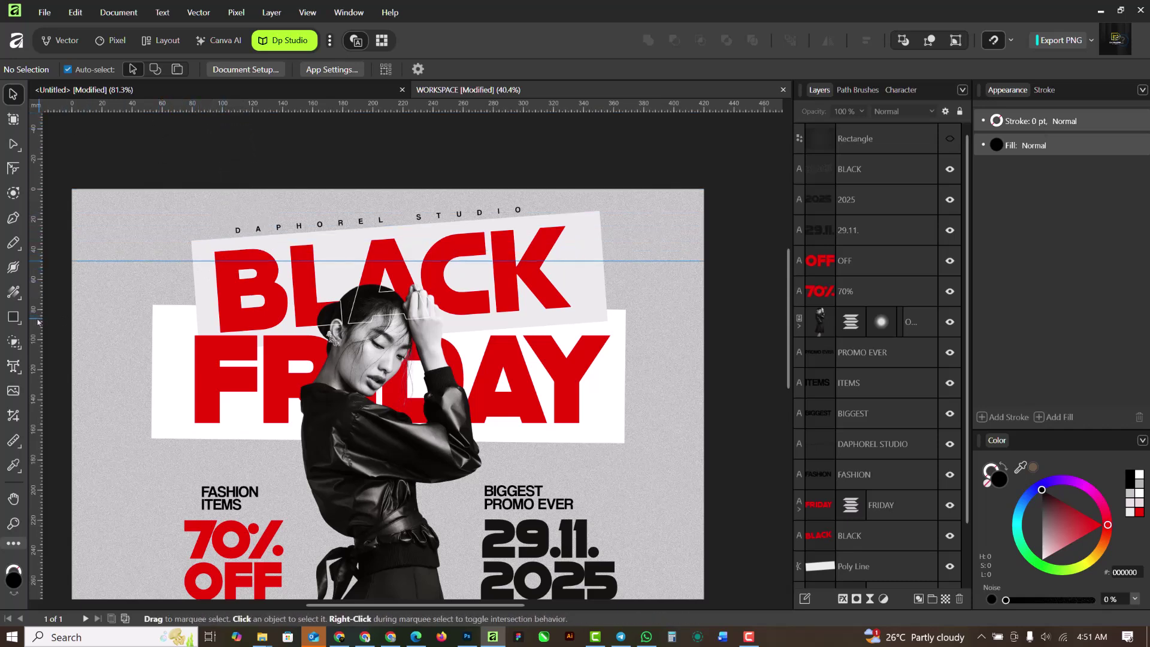
{"action": "left_click_drag", "start_coordinate": [36, 321], "coordinate": [130, 337]}
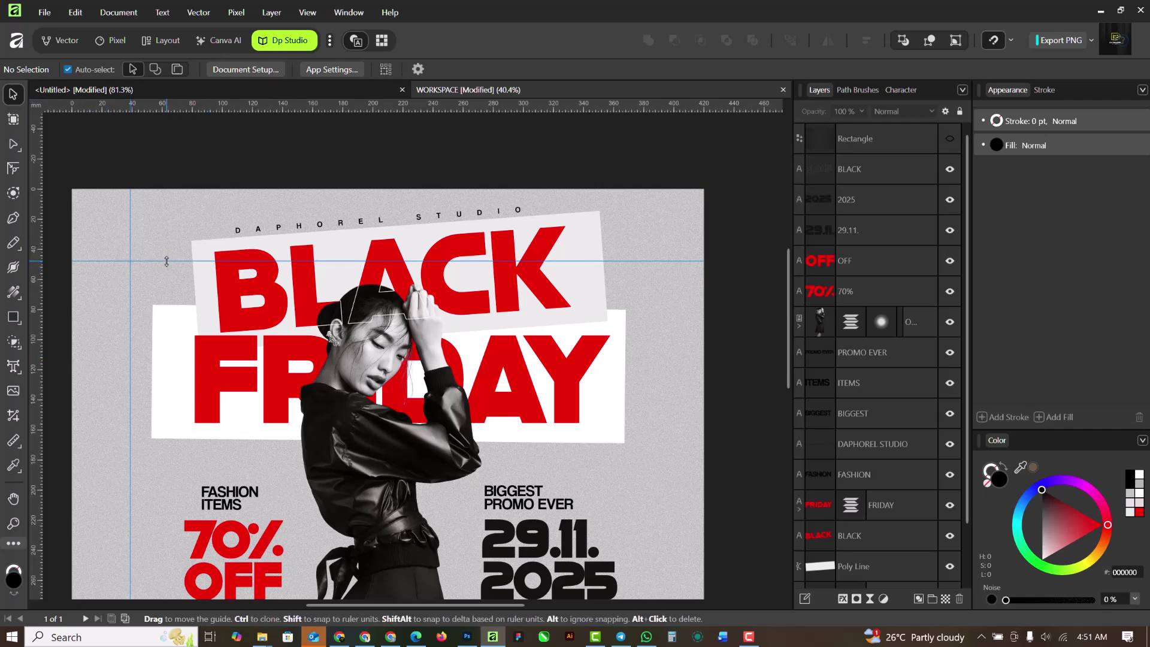
Drag both guides back into the rulers, then hide the rulers with Ctrl+R.
{"action": "left_click_drag", "start_coordinate": [167, 261], "coordinate": [160, 108]}
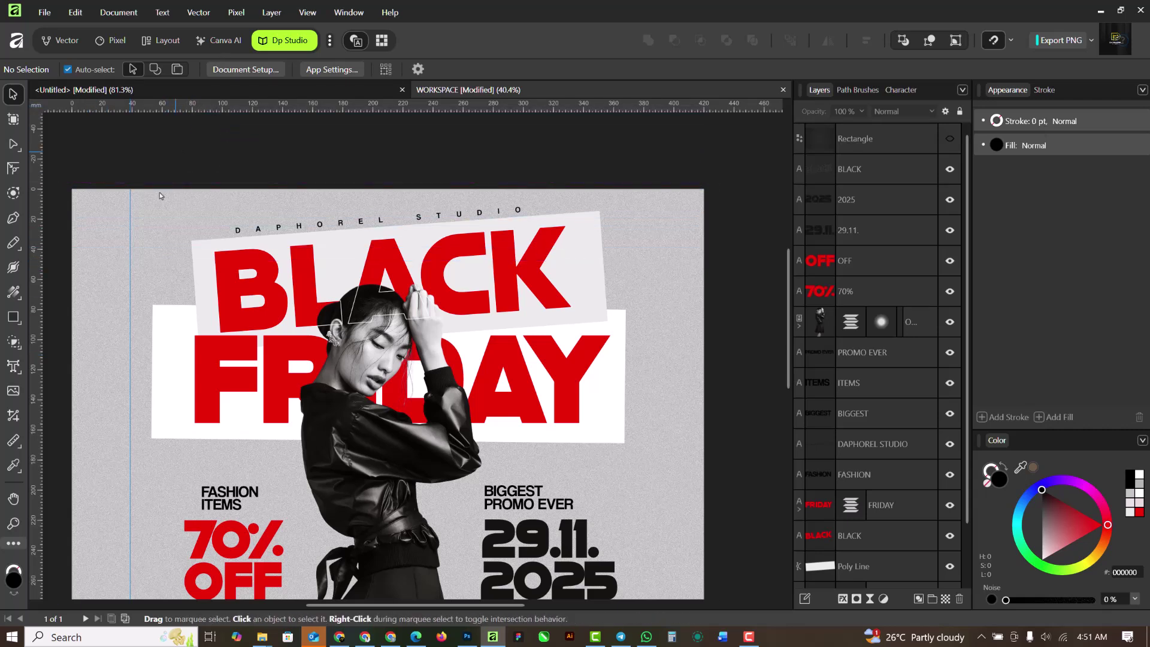
{"action": "left_click_drag", "start_coordinate": [130, 254], "coordinate": [48, 234]}
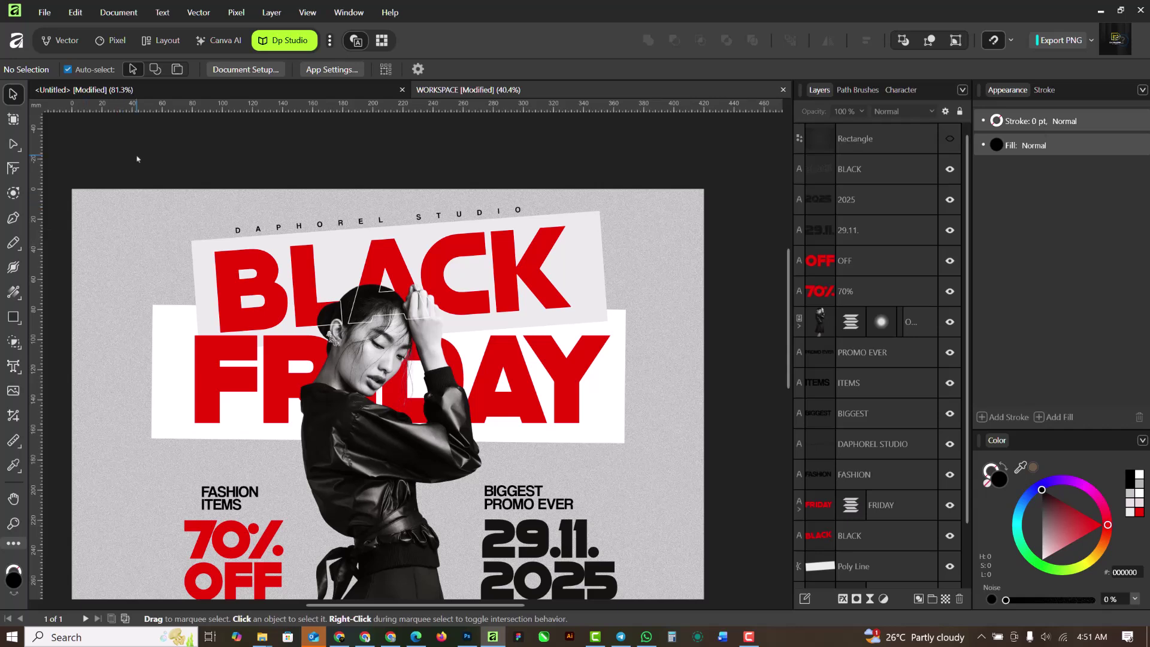
{"action": "key", "text": "ctrl+r"}
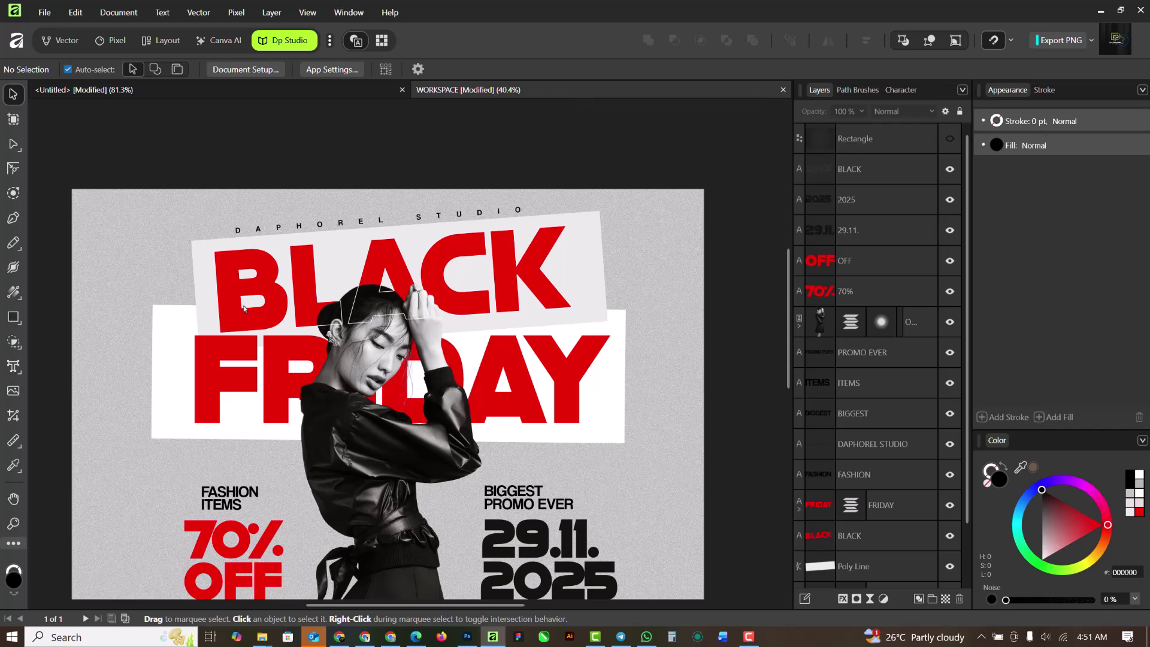
Open the quick export settings and try a PNG export, dismissing the save dialog.
{"action": "left_click", "coordinate": [1091, 40]}
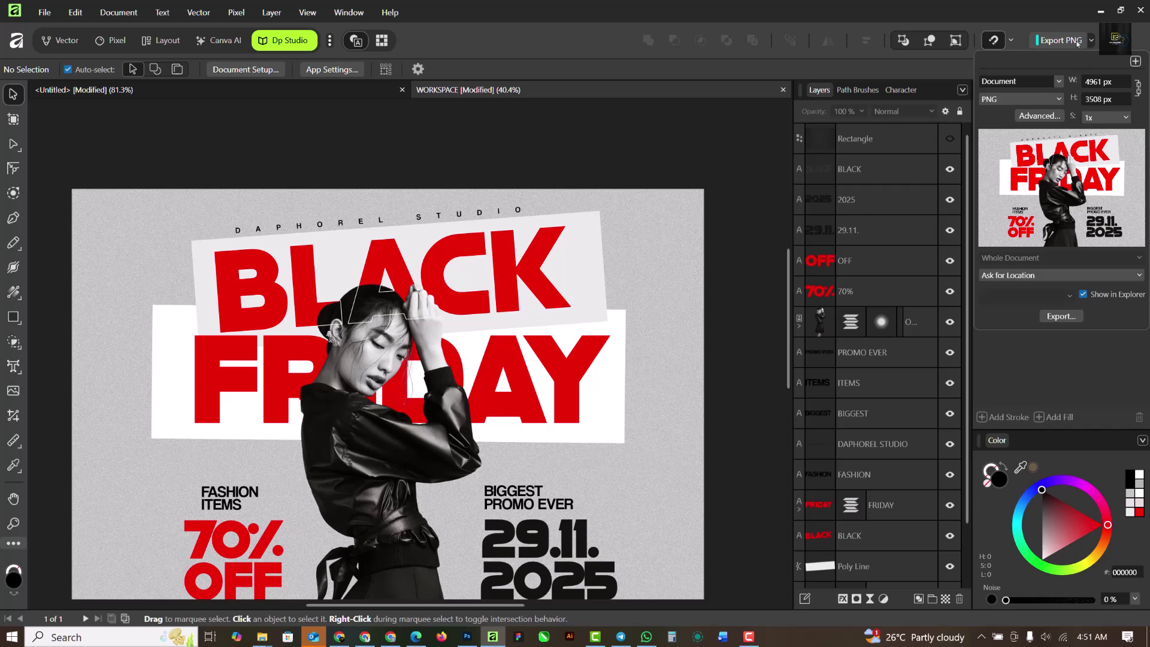
{"action": "left_click", "coordinate": [1080, 42]}
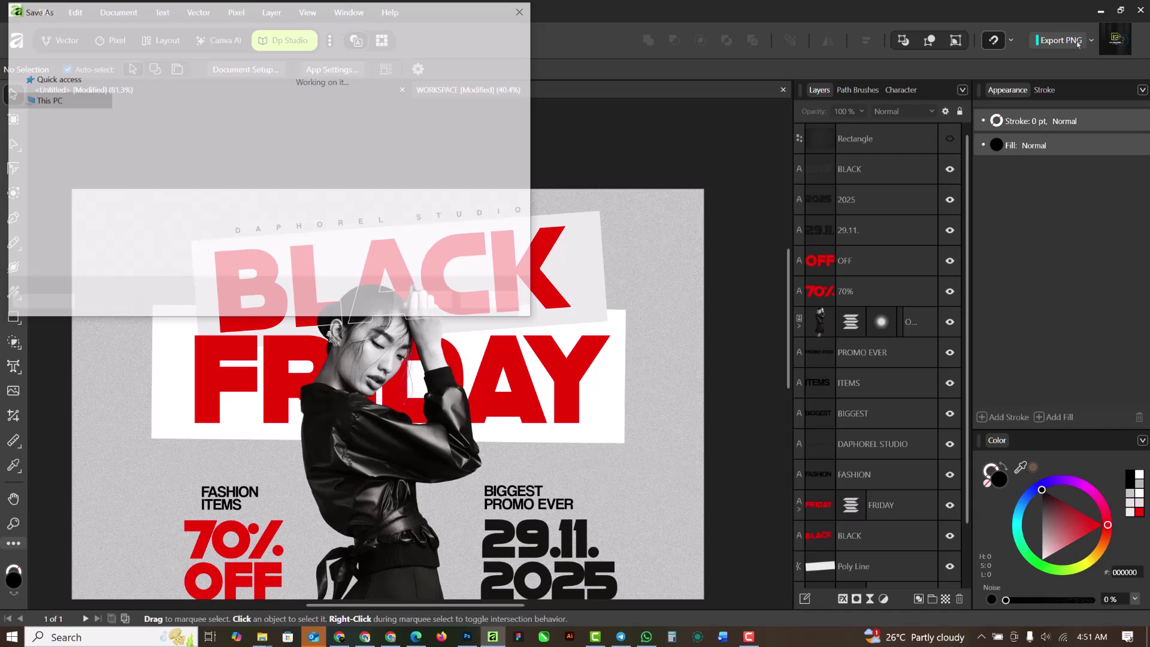
{"action": "left_click", "coordinate": [1105, 58]}
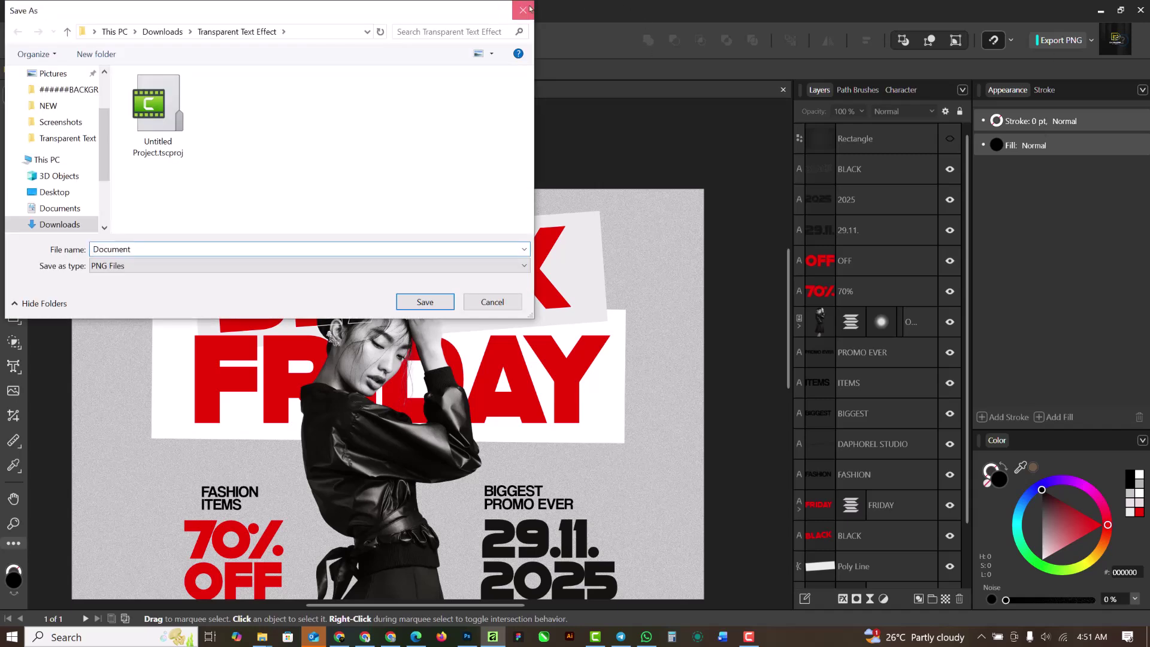
Reopen quick export, browse the format list, and keep PNG at 4961 × 3508 px.
{"action": "left_click", "coordinate": [1091, 41]}
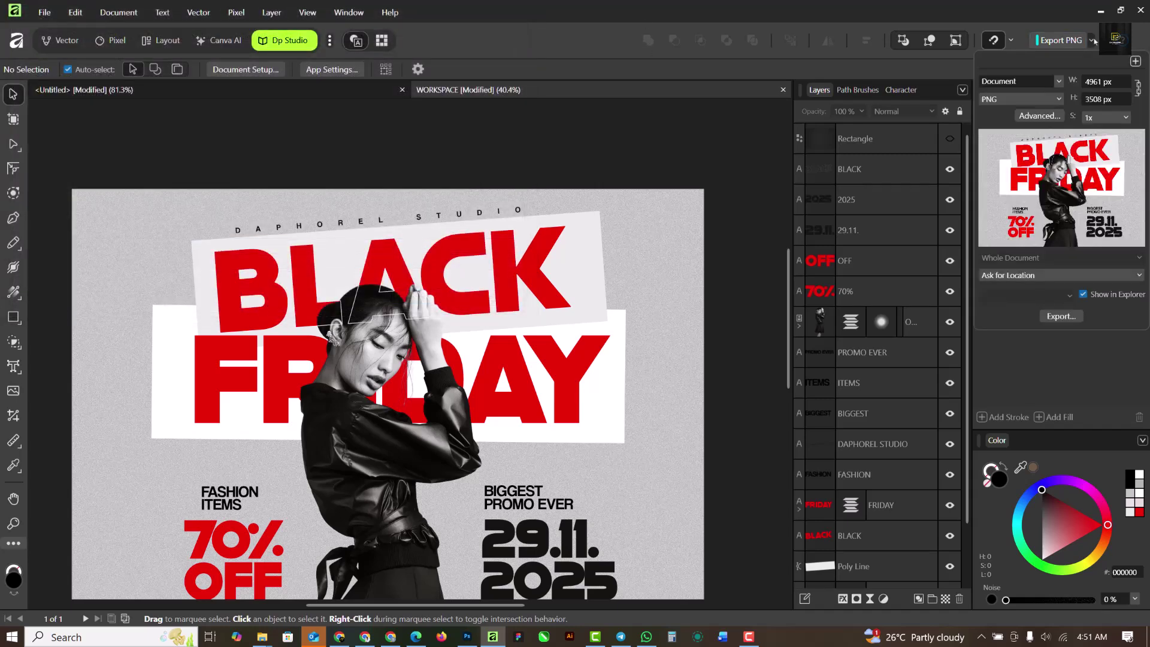
{"action": "left_click", "coordinate": [1060, 100]}
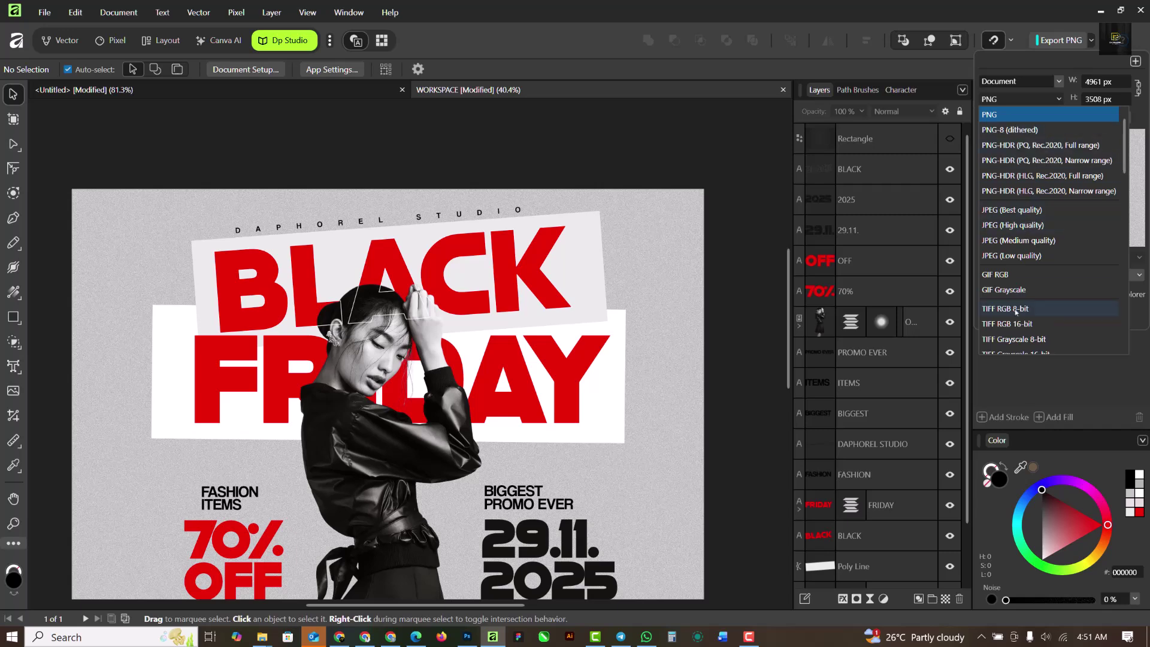
{"action": "scroll", "coordinate": [1015, 311], "scroll_direction": "down", "scroll_amount": 10}
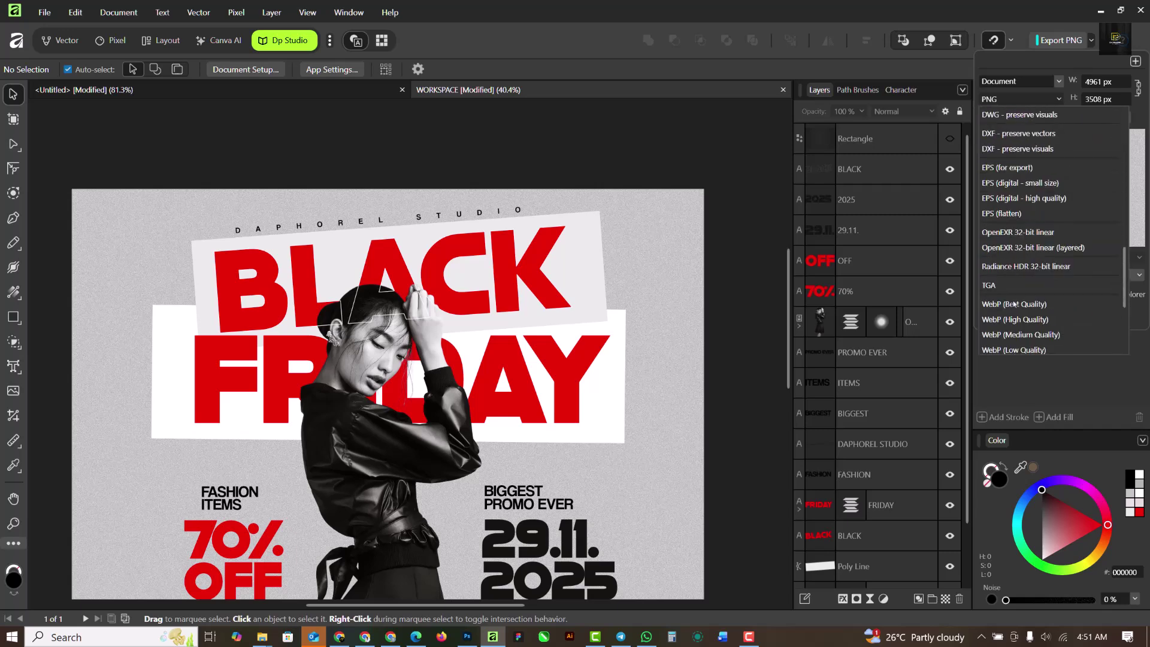
{"action": "scroll", "coordinate": [1014, 305], "scroll_direction": "down", "scroll_amount": 3}
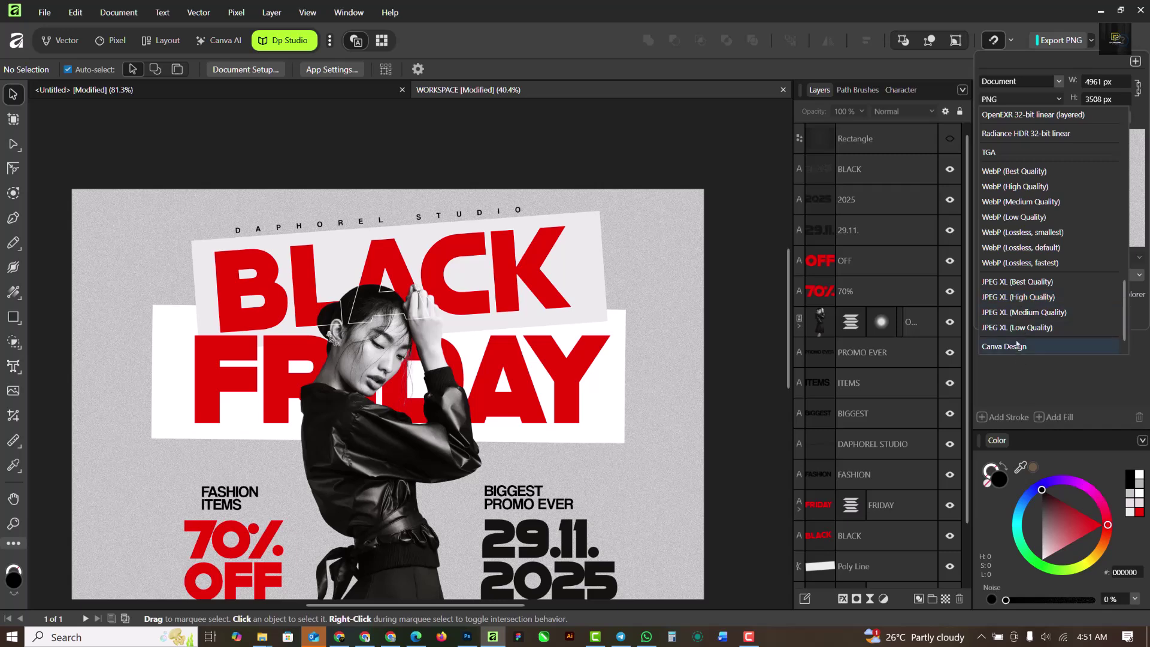
{"action": "scroll", "coordinate": [1016, 343], "scroll_direction": "up", "scroll_amount": 10}
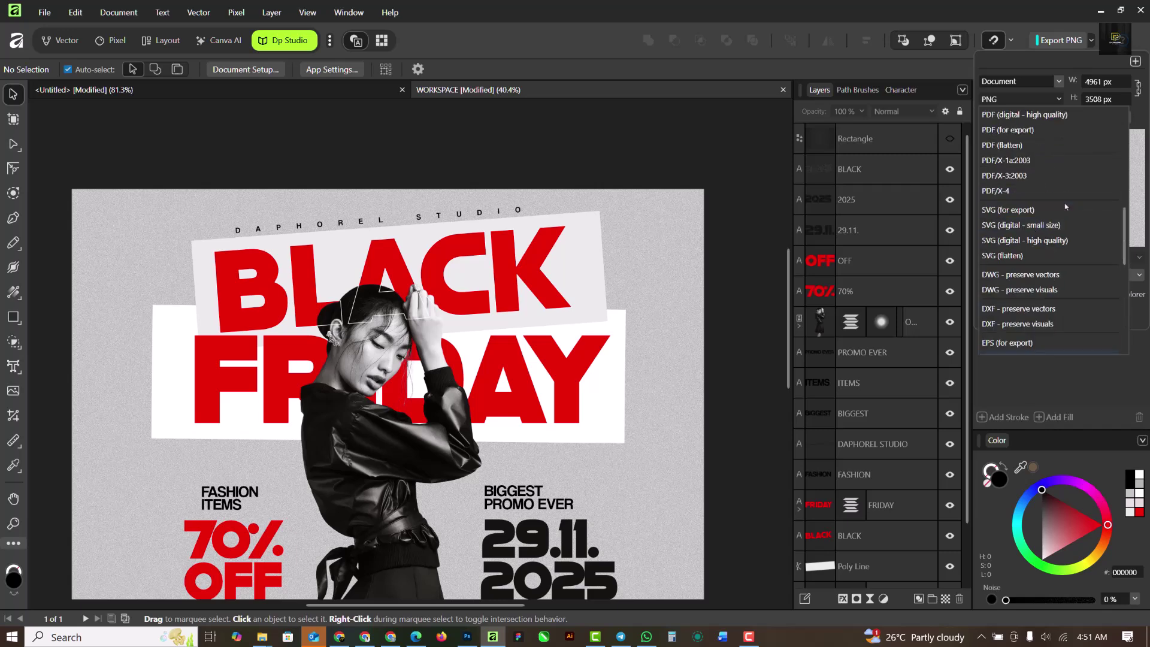
{"action": "left_click", "coordinate": [1022, 116]}
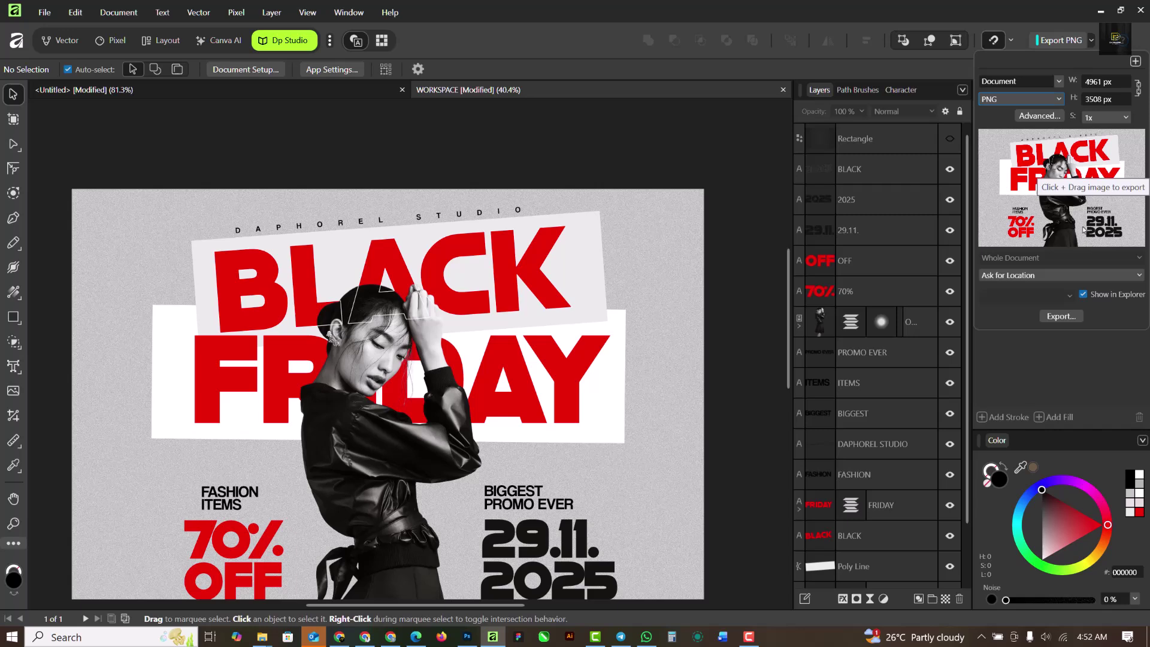
Start the PNG export from the panel, then cancel the Save As dialog.
{"action": "left_click", "coordinate": [1060, 315]}
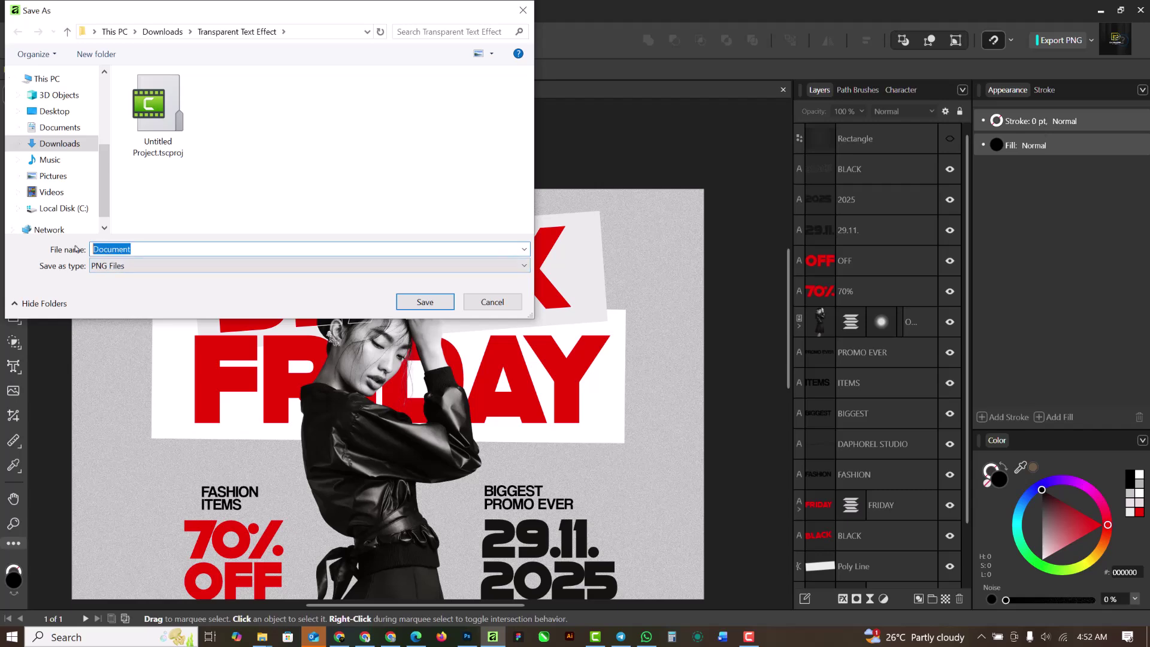
{"action": "left_click", "coordinate": [522, 10]}
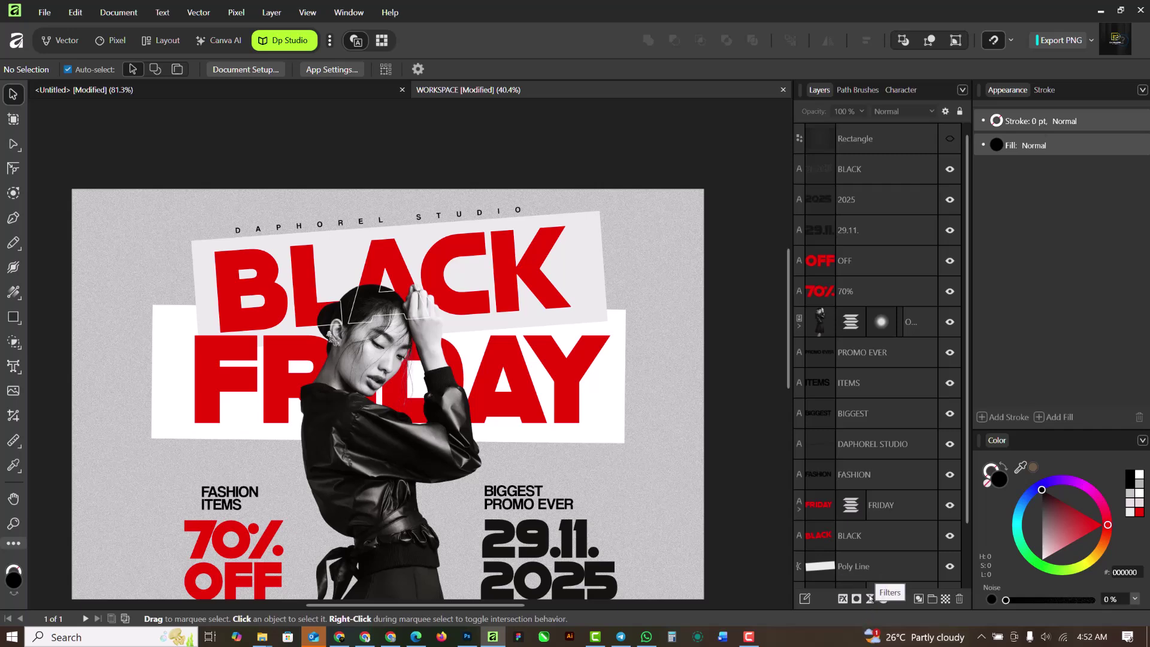
{"action": "key", "text": "ctrl+0"}
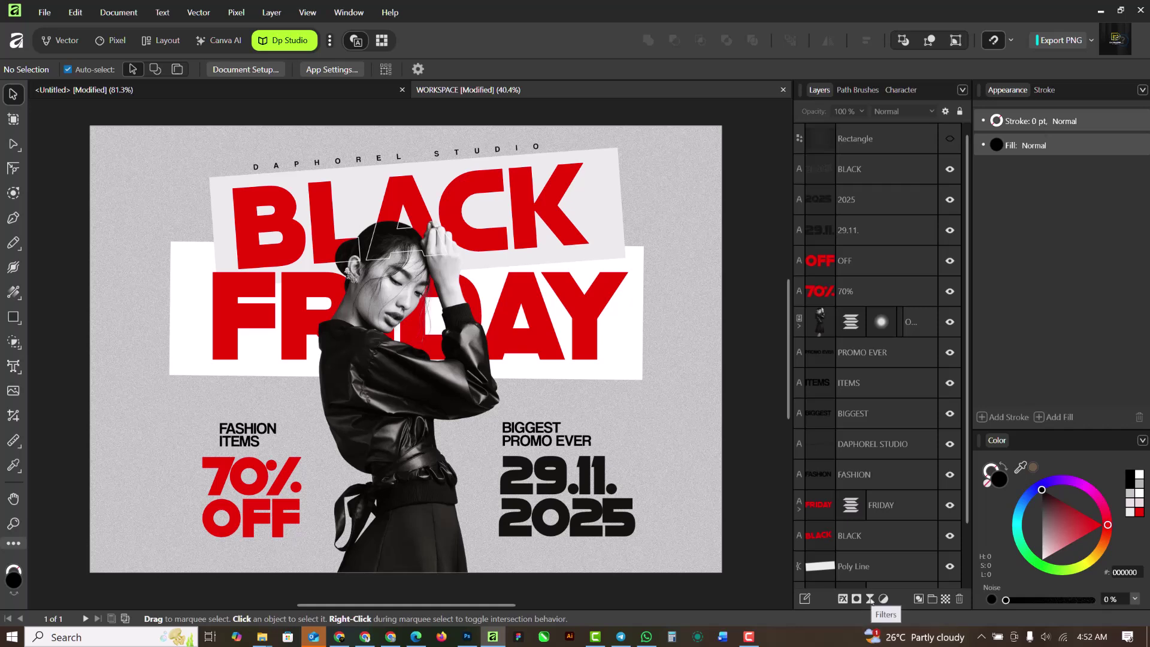
{"action": "left_click", "coordinate": [869, 598]}
{"action": "scroll", "coordinate": [964, 58], "scroll_direction": "down", "scroll_amount": 1}
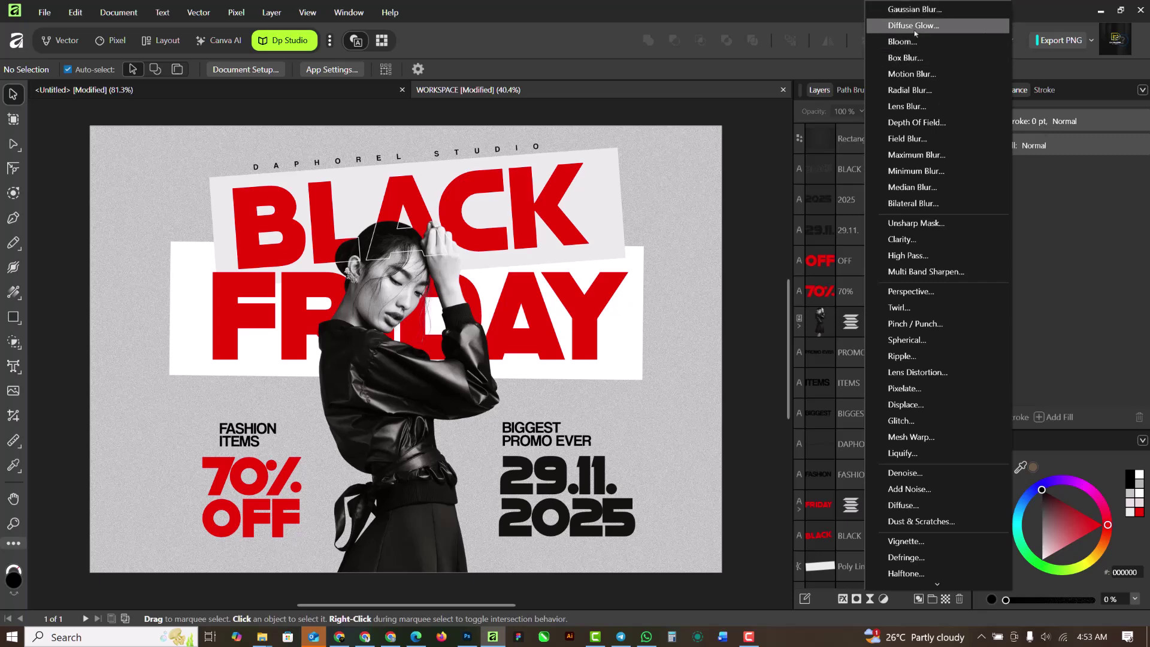
{"action": "scroll", "coordinate": [934, 377], "scroll_direction": "down", "scroll_amount": 2}
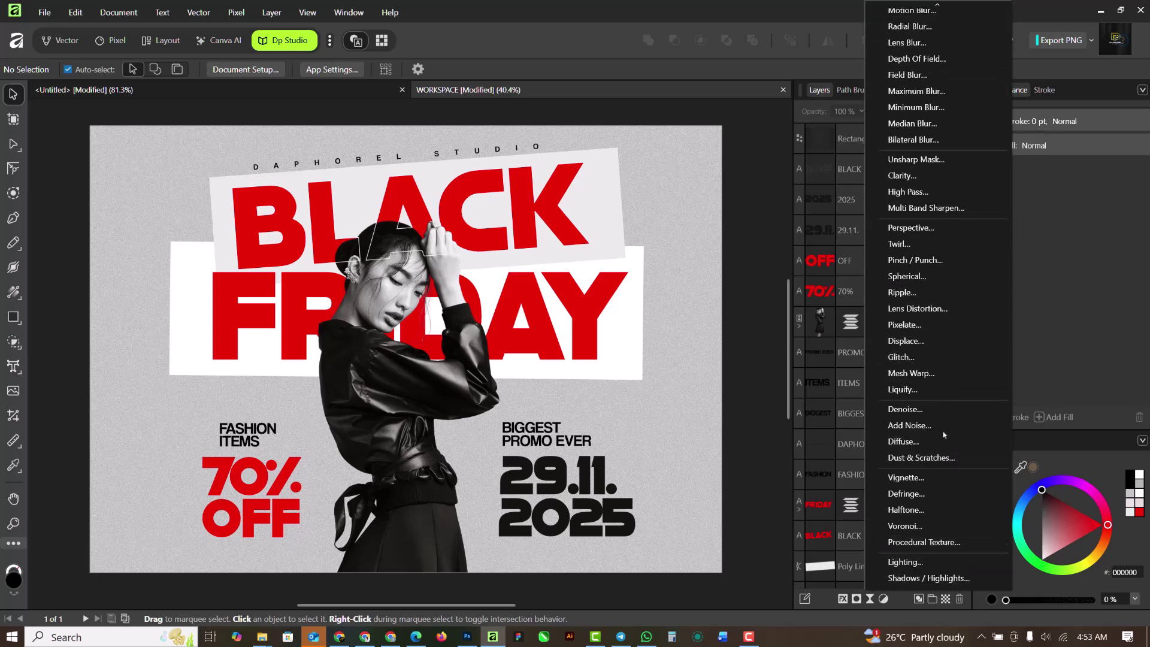
{"action": "scroll", "coordinate": [928, 234], "scroll_direction": "up", "scroll_amount": 2}
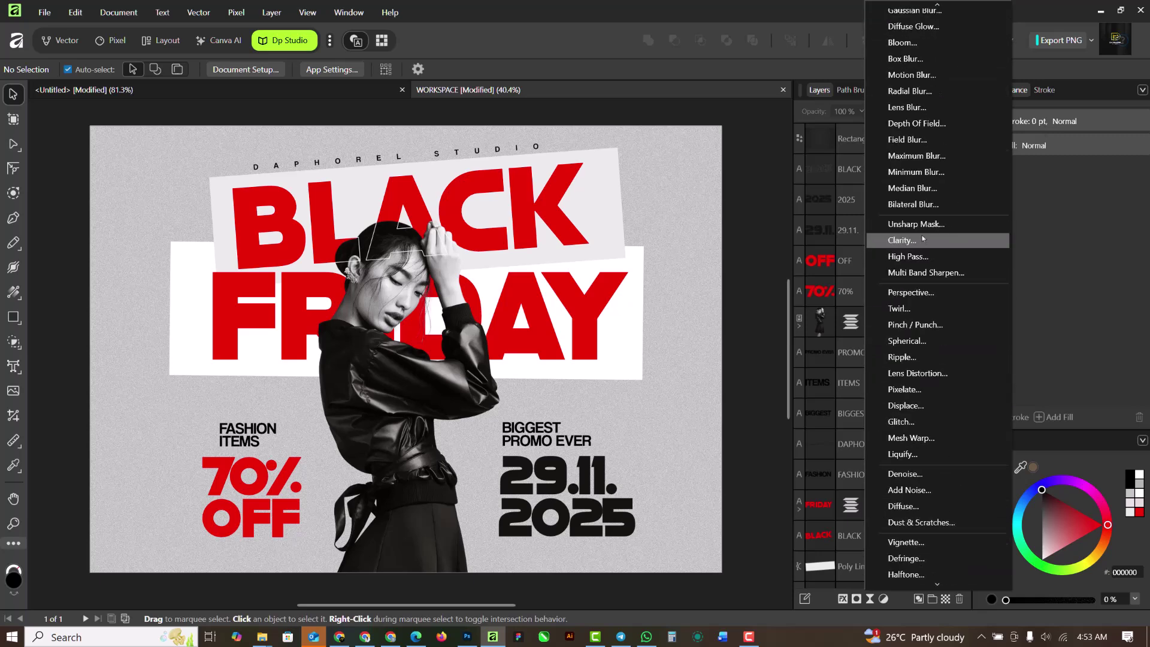
{"action": "left_click", "coordinate": [579, 53]}
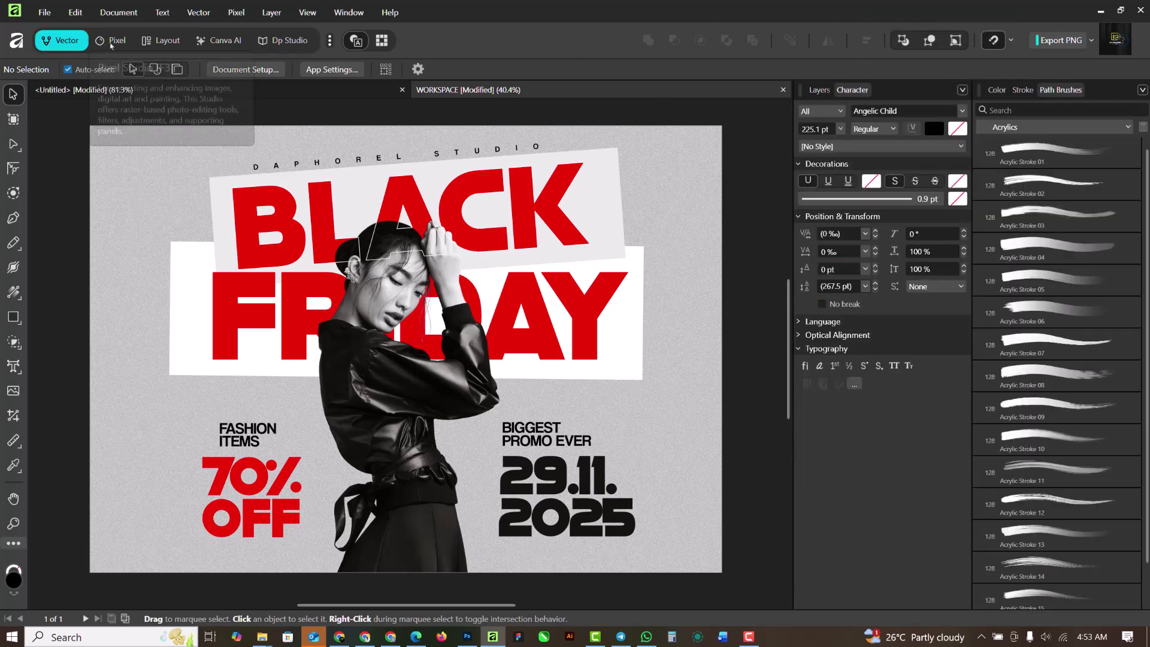
Switch to the Pixel persona with its histogram, stock and navigator panels, then back to Vector.
{"action": "left_click", "coordinate": [99, 45]}
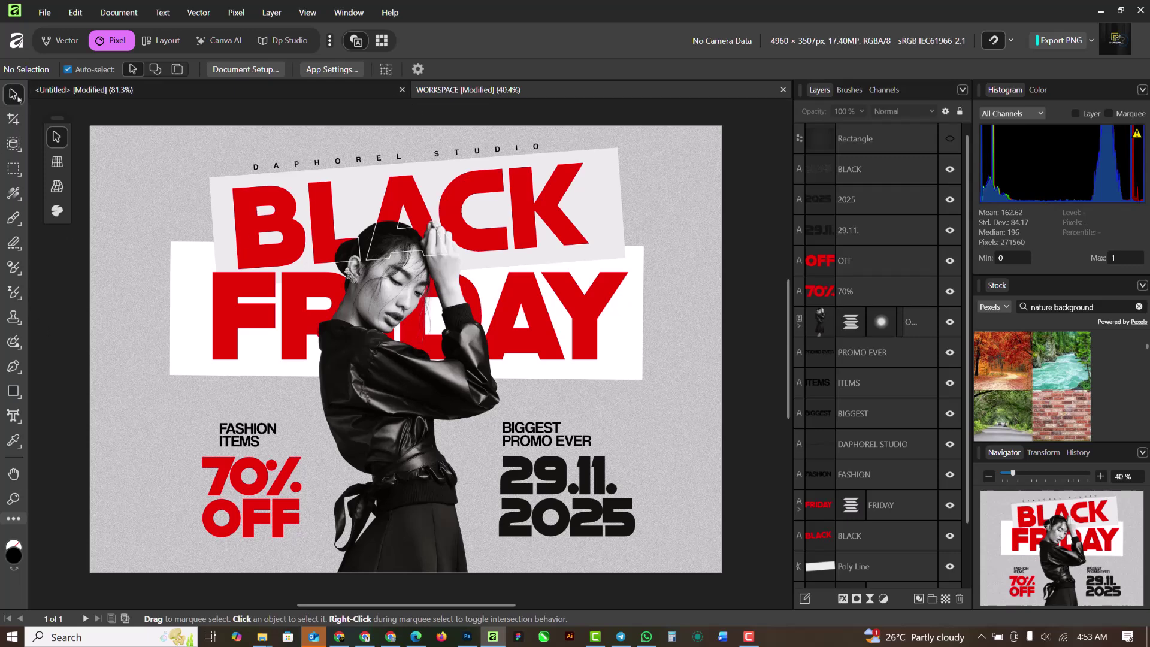
{"action": "left_click", "coordinate": [58, 40]}
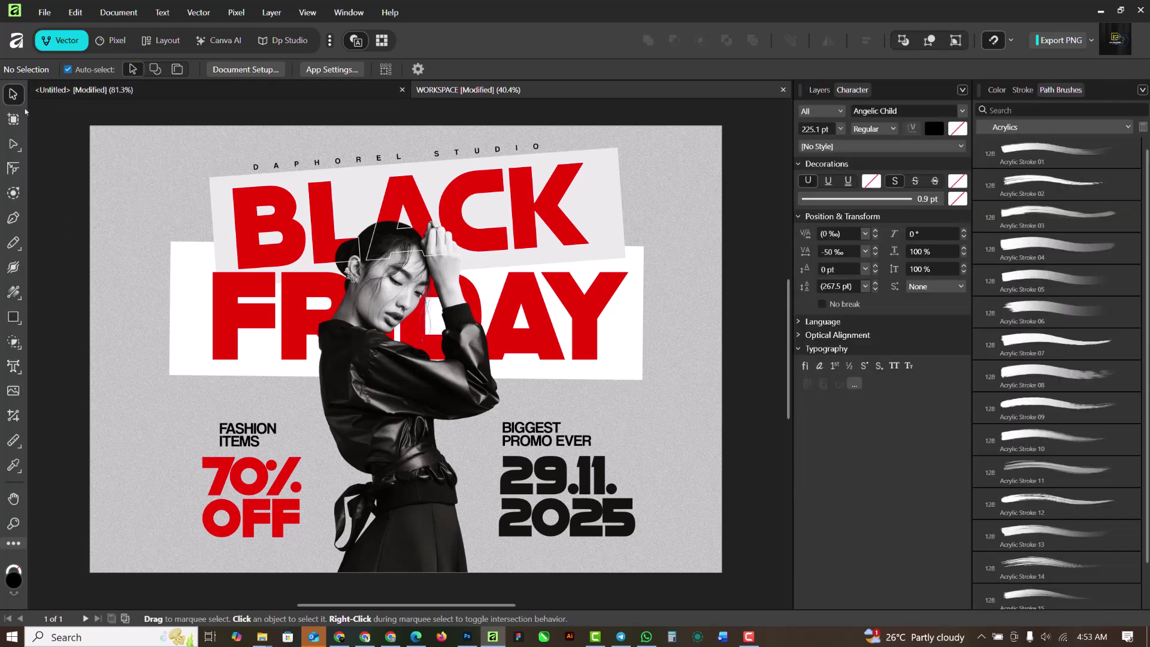